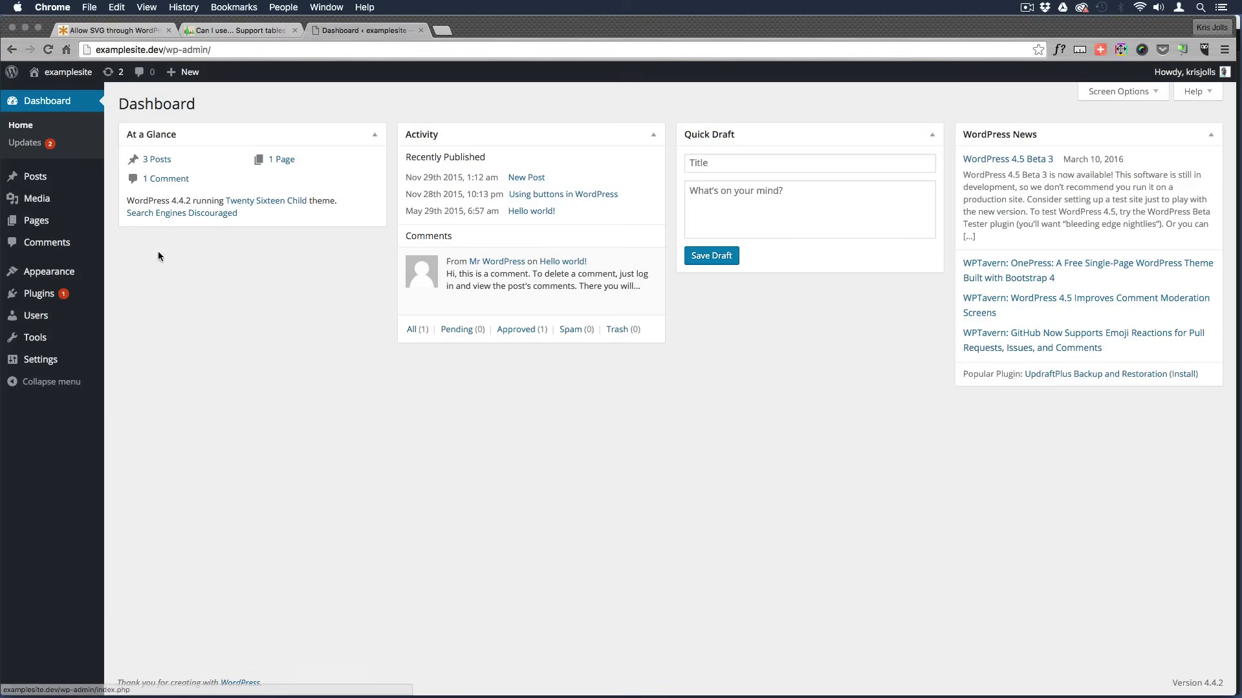
- Try to upload the SVG logo file from the images folder to the media library
click(38, 201)
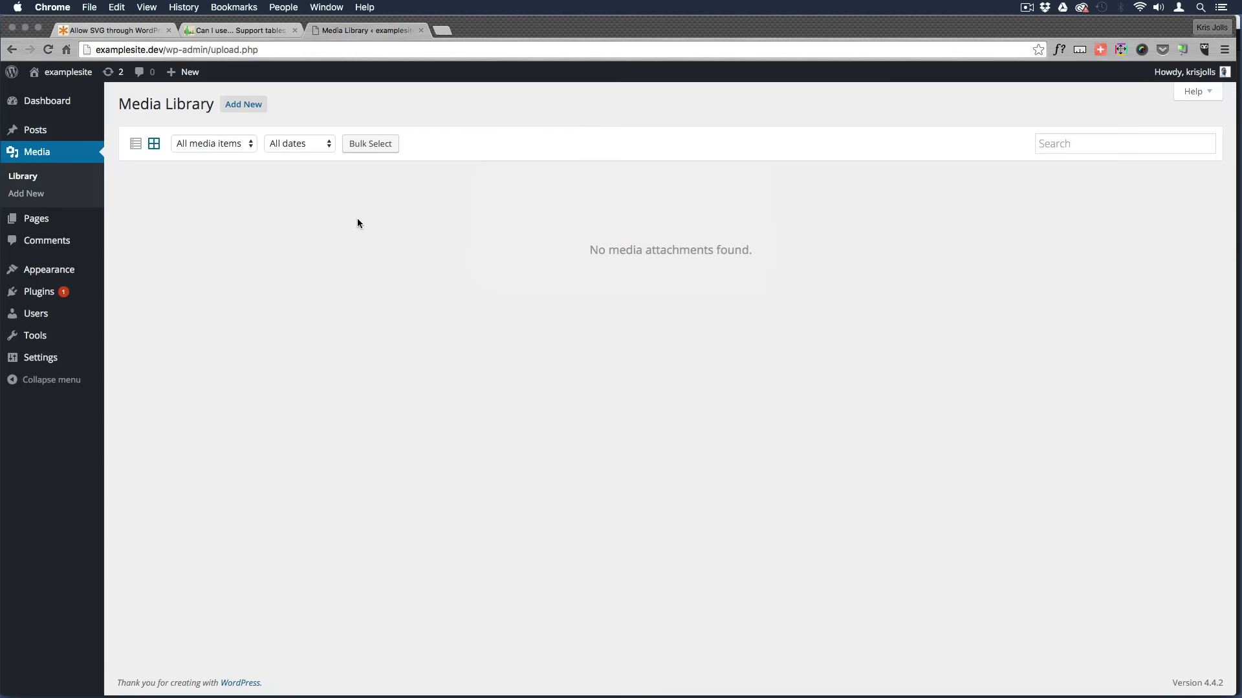
click(255, 104)
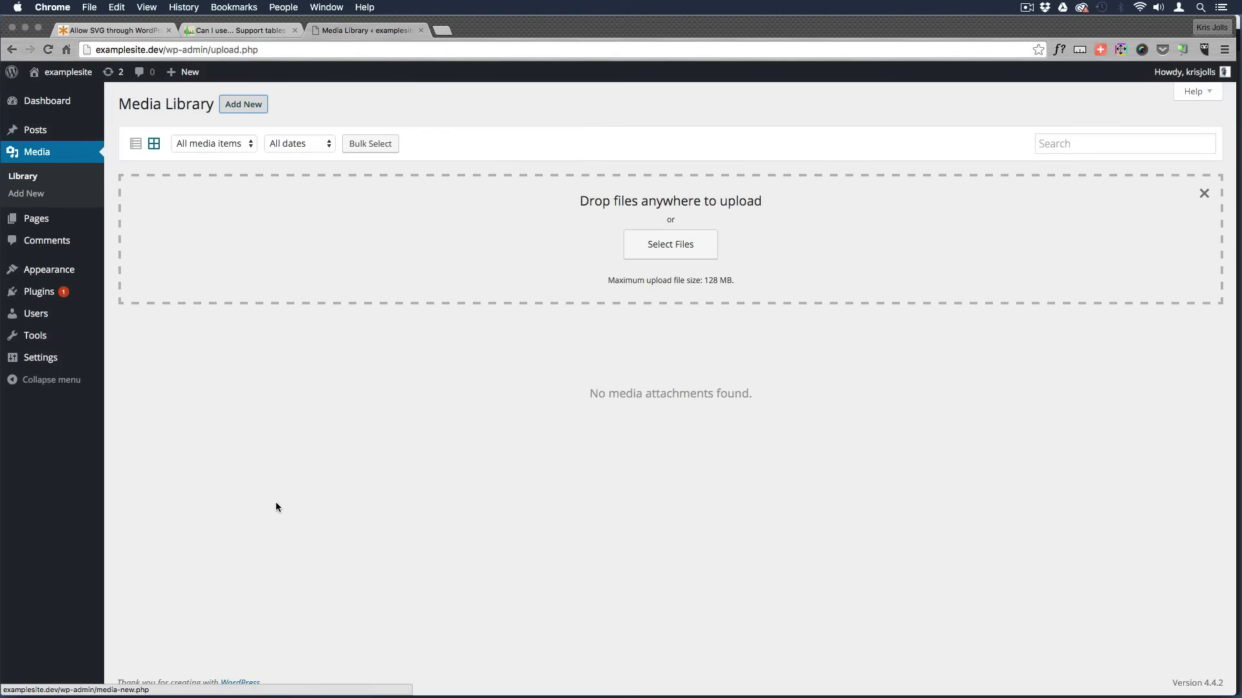
click(674, 246)
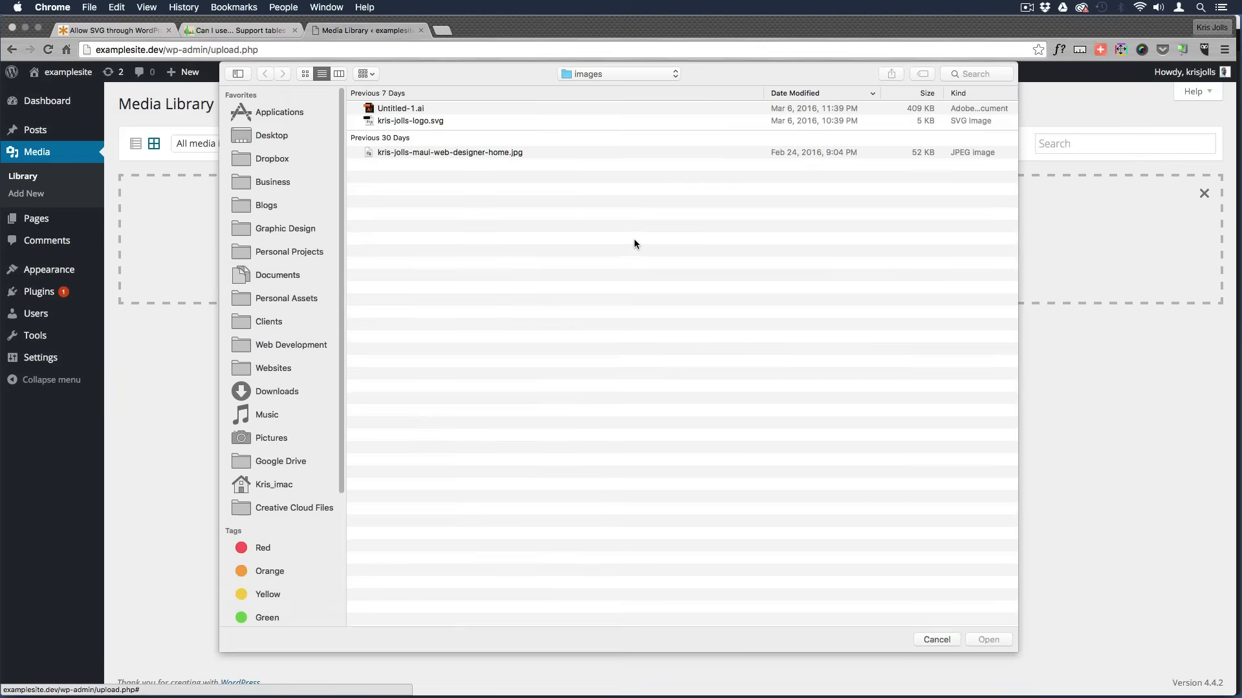
click(426, 121)
click(984, 640)
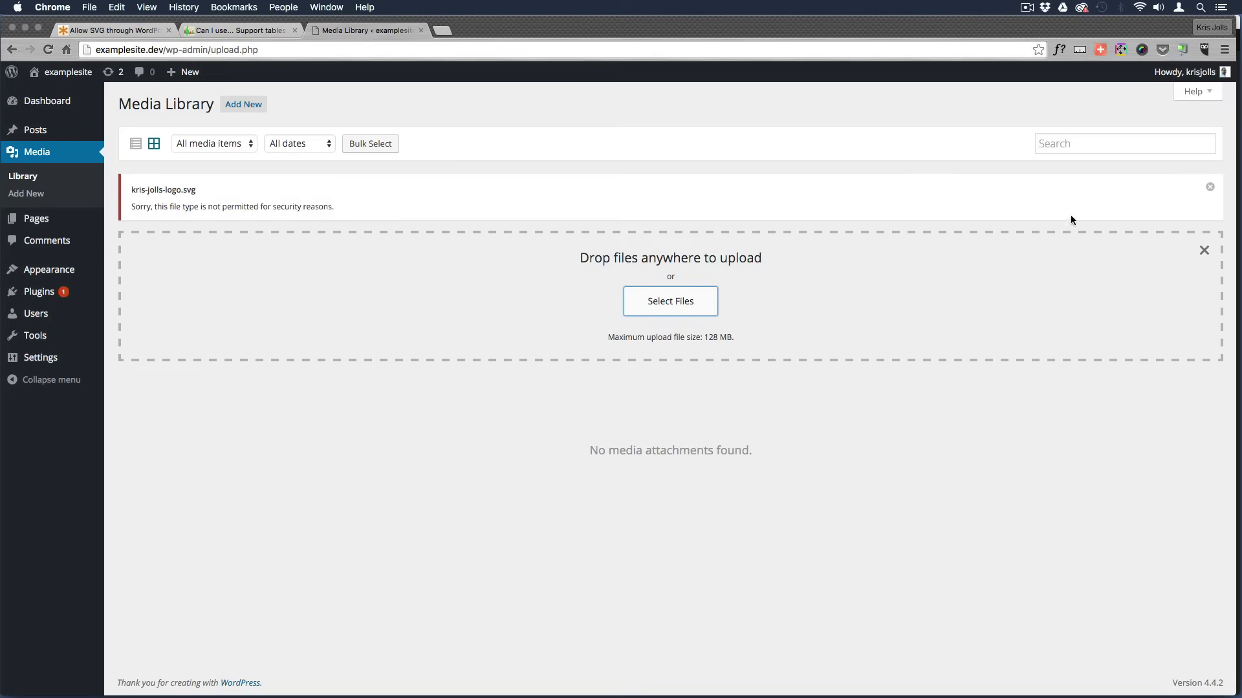
click(1209, 188)
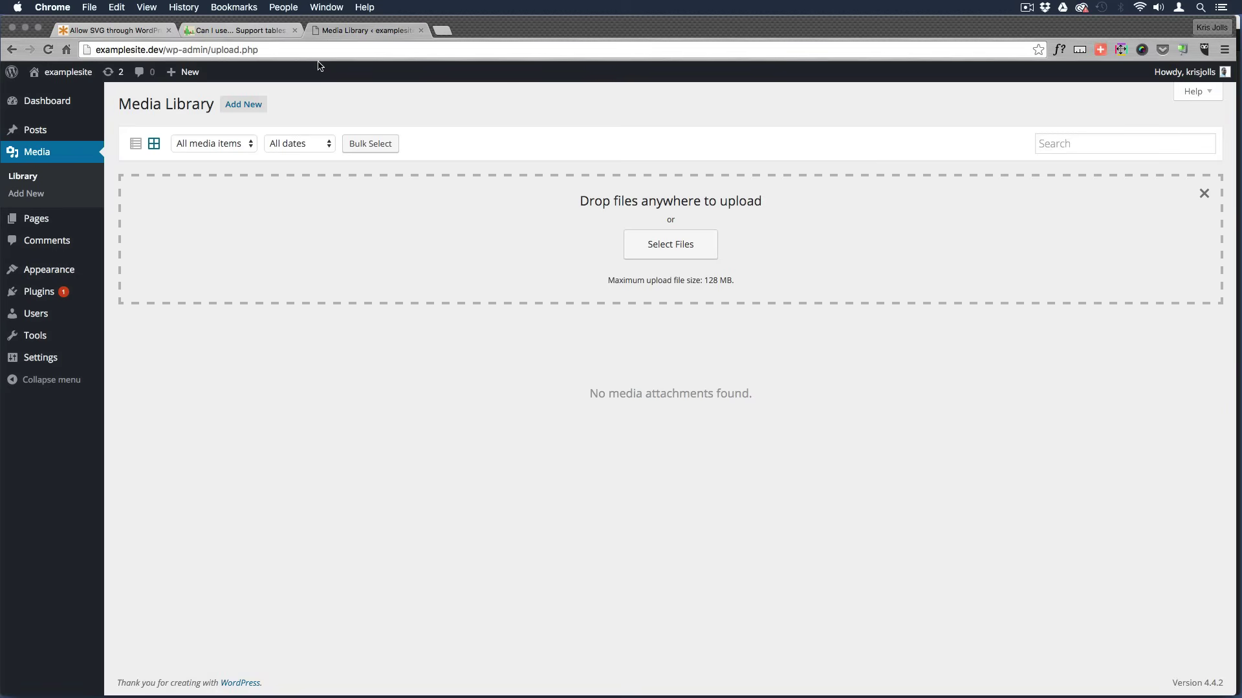
- Copy the cc_mime_types PHP snippet from the CSS-Tricks article on allowing SVG through the WordPress media uploader
click(143, 30)
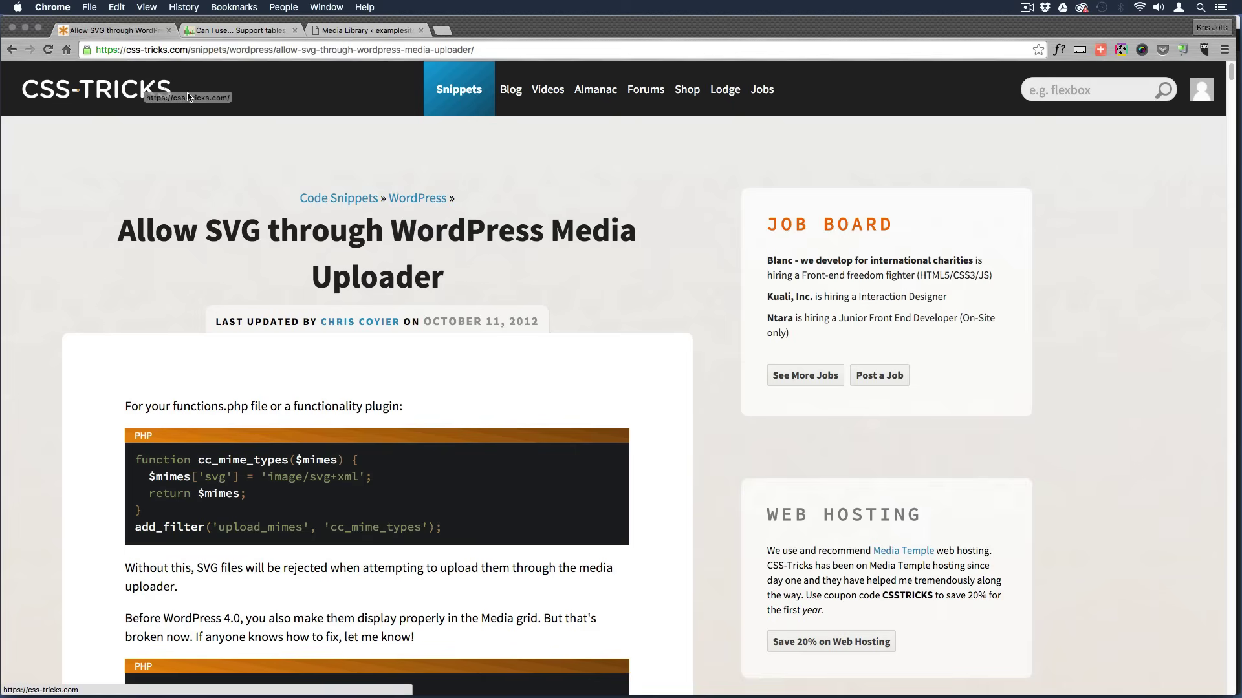
scroll(126, 330, down, 1)
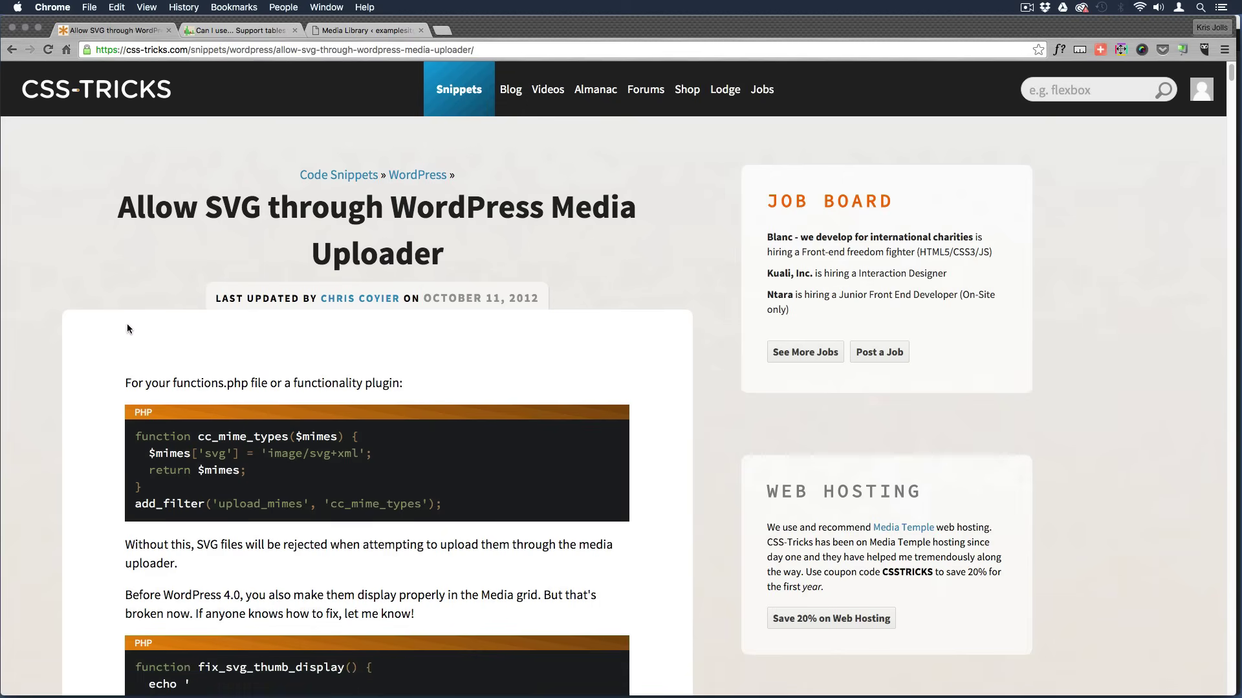
drag(446, 508, 135, 436)
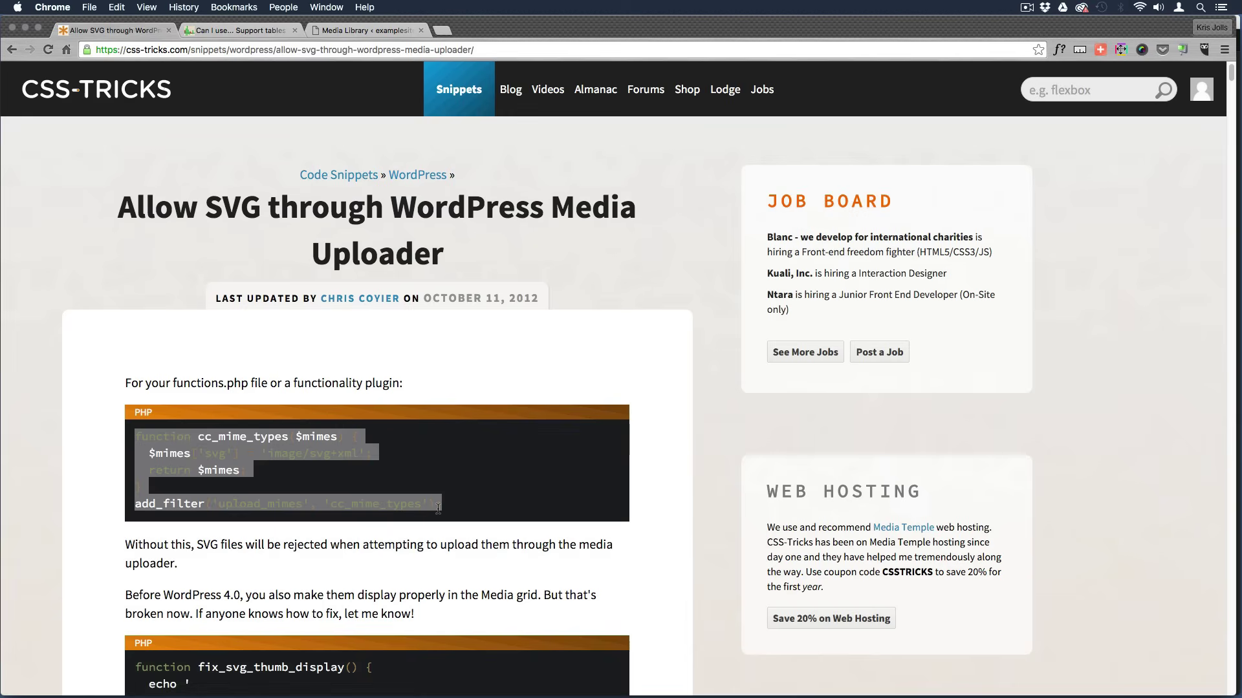
click(128, 381)
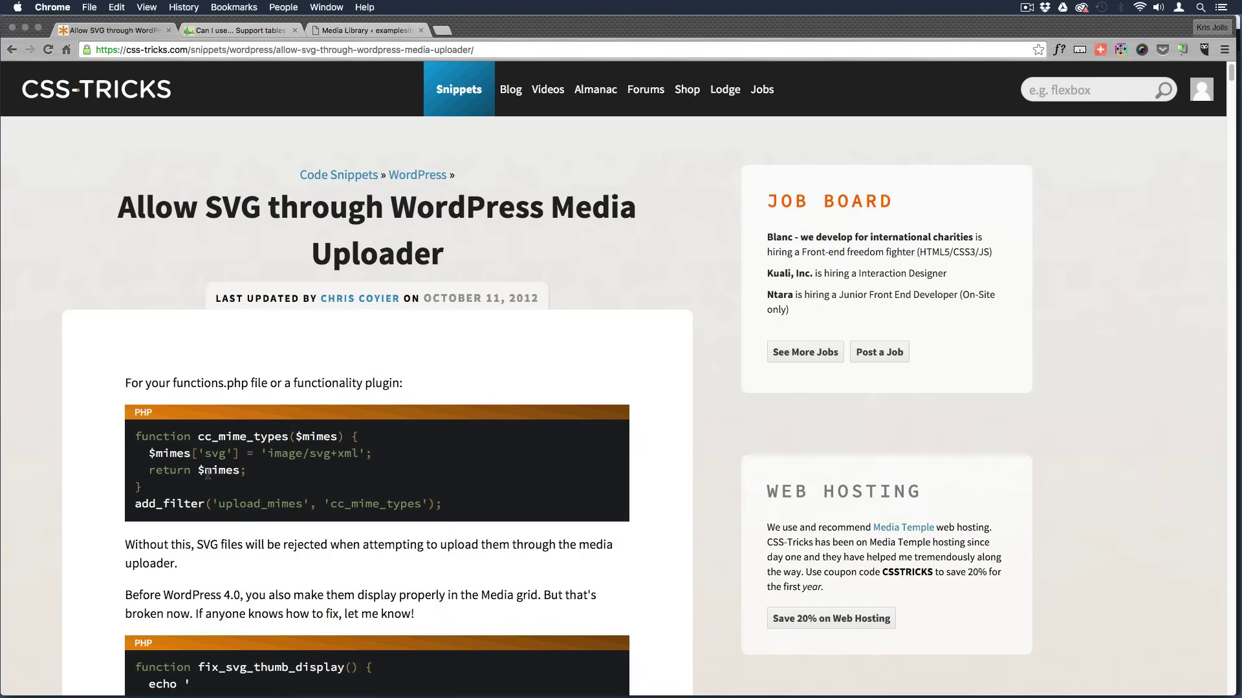
drag(446, 505, 127, 430)
key(super+c)
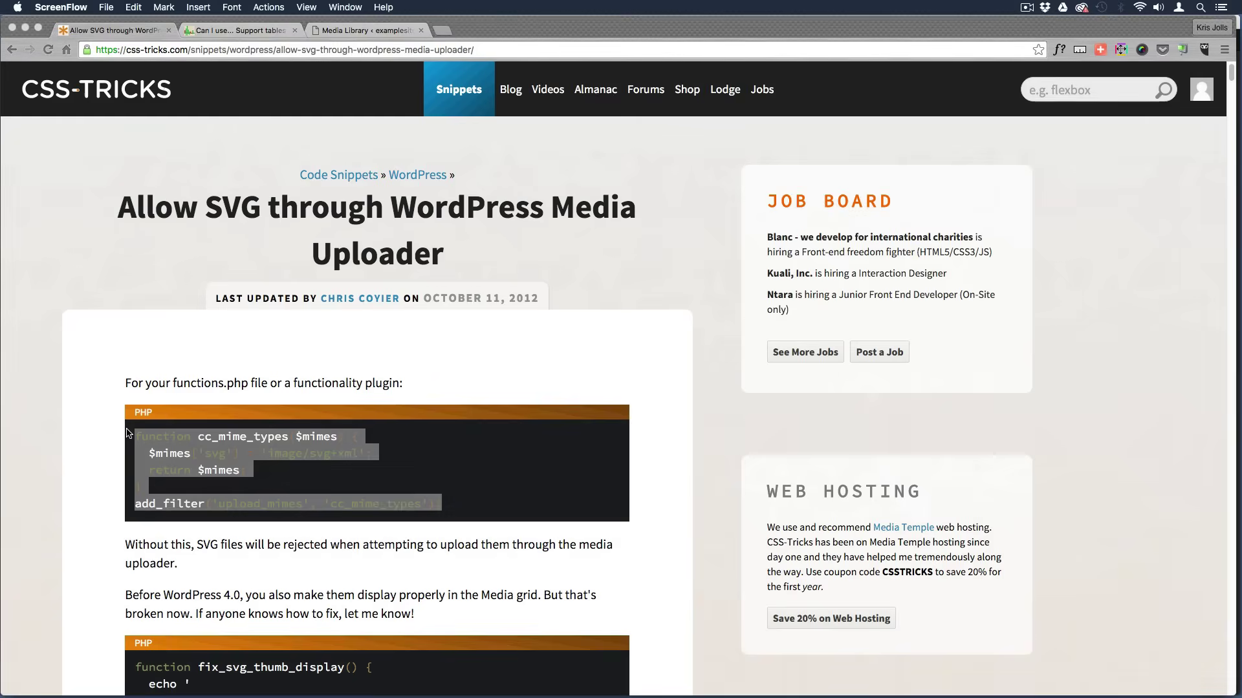
- Switch to Sublime Text, paste the cc_mime_types snippet below the theme_enqueue_styles function in functions.php, and save the file
key(super+Tab)
key(super+Tab)
click(258, 385)
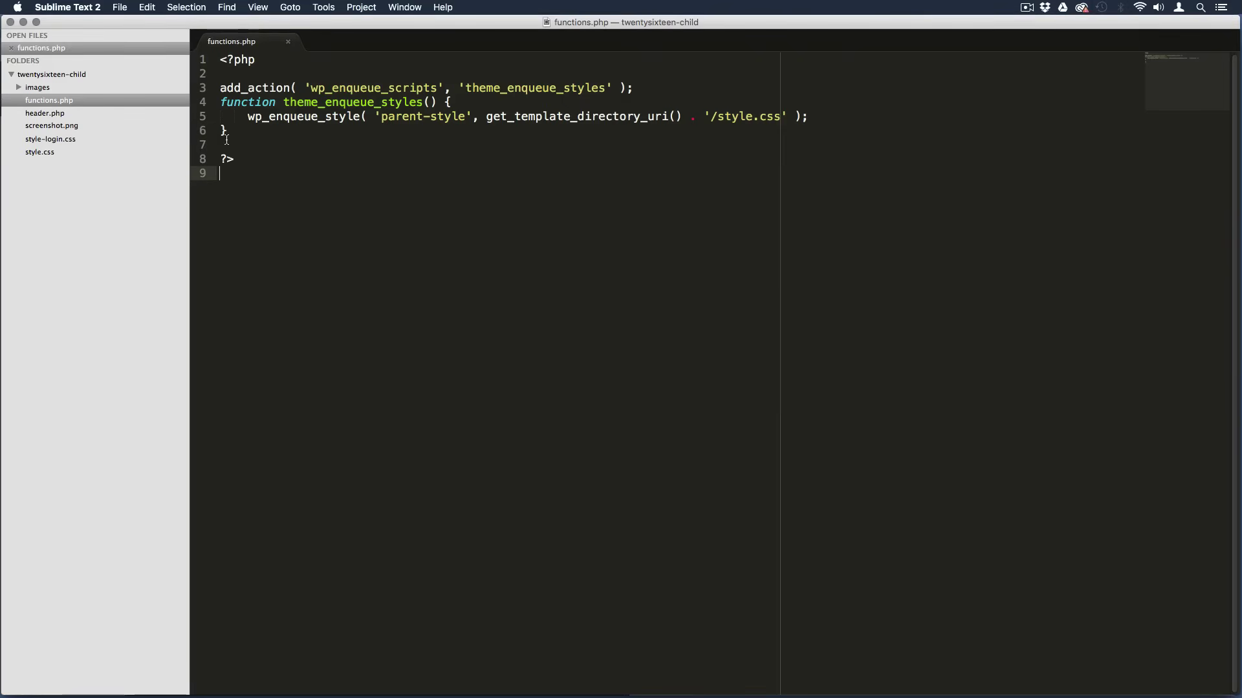
click(240, 137)
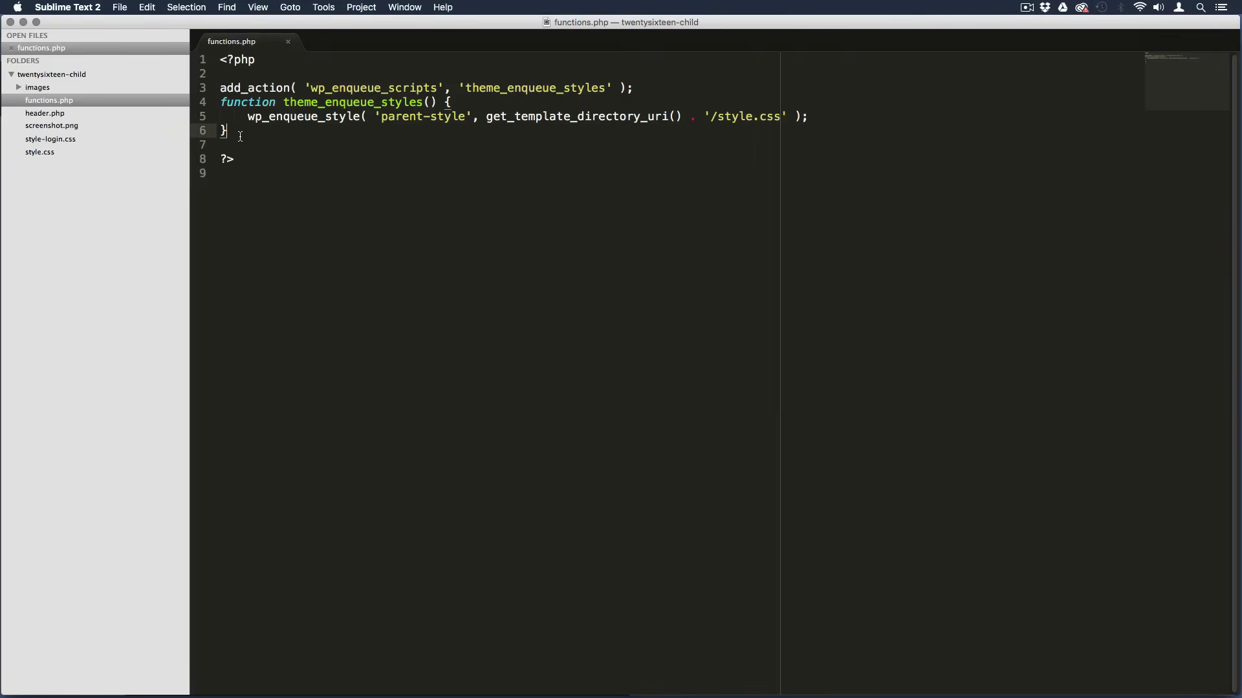
key(Return)
key(Return)
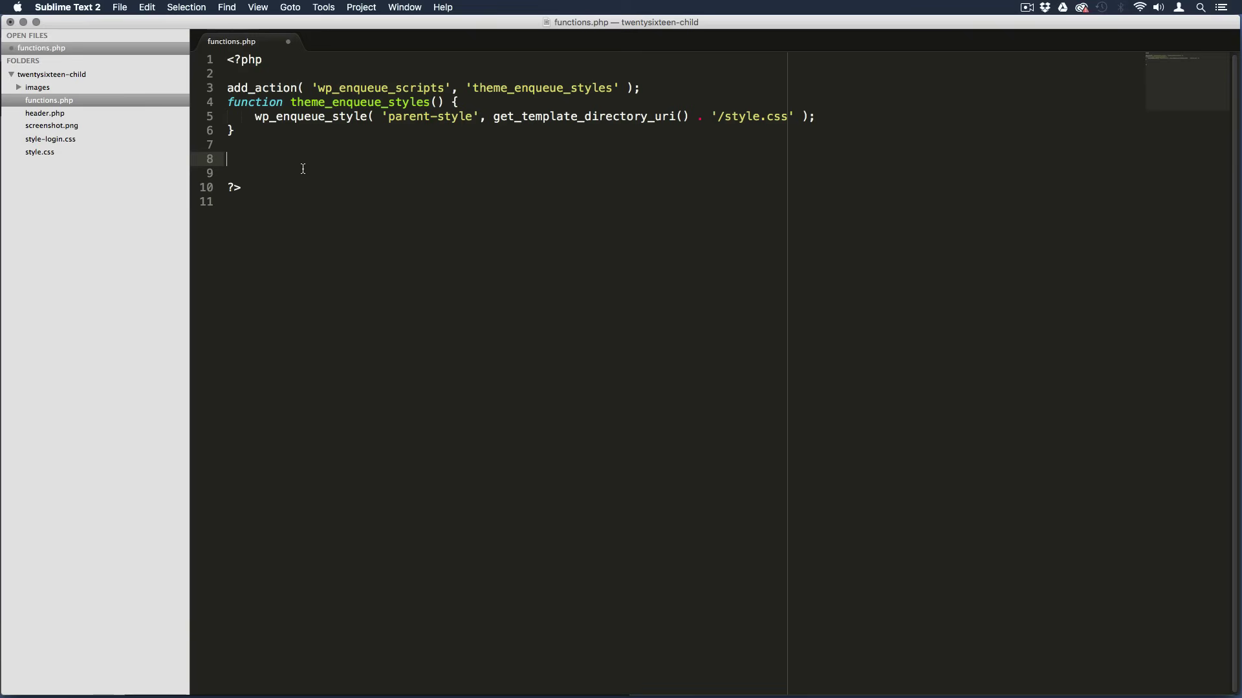
key(super+v)
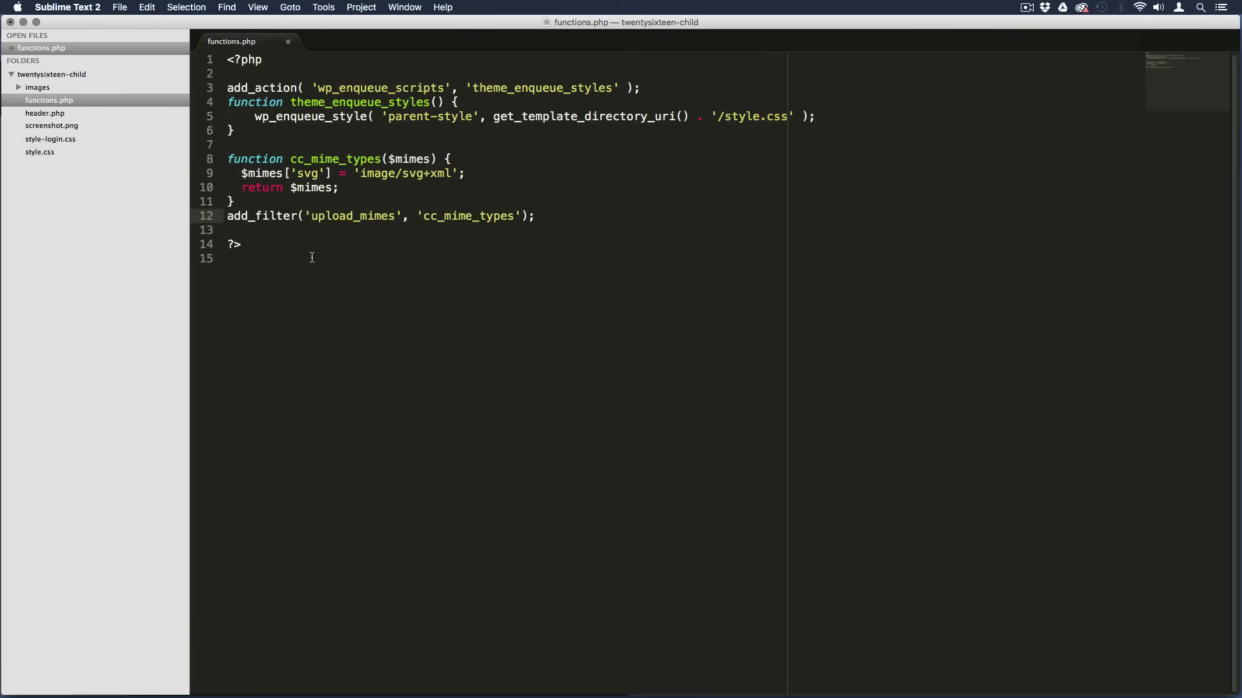
key(super+s)
- Switch back to Chrome, reload the media library, and upload the SVG logo file from the images folder
key(super+Tab)
key(super+Tab)
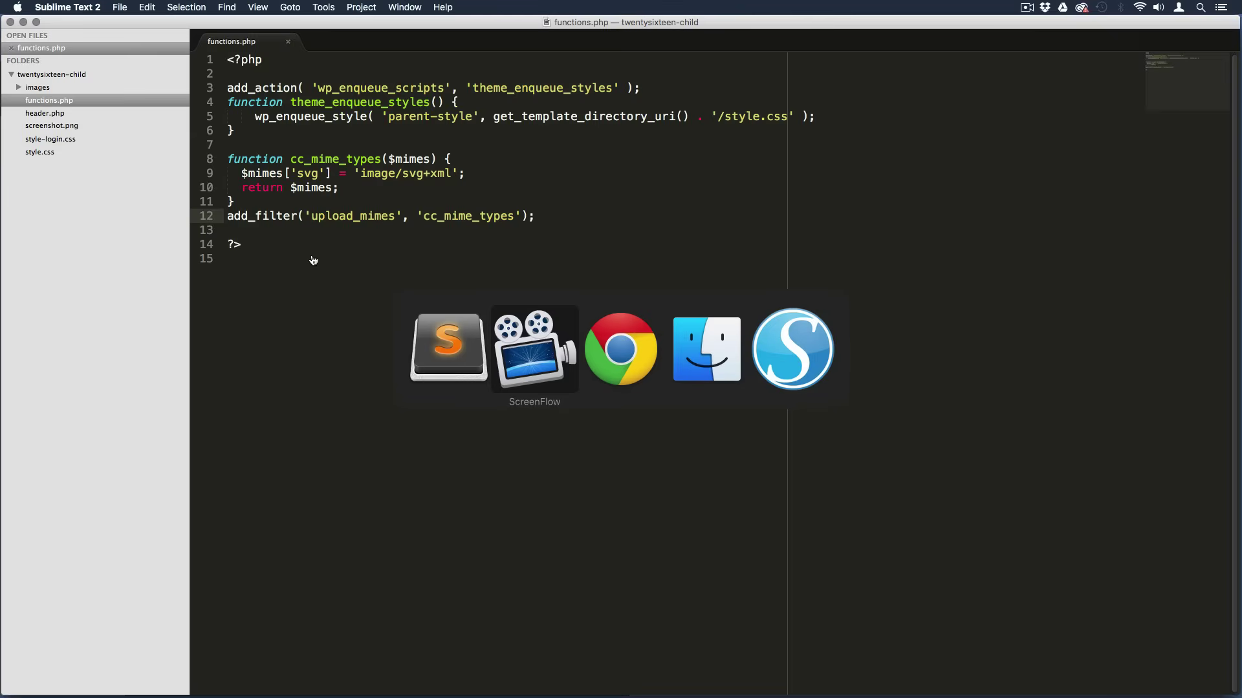
click(346, 30)
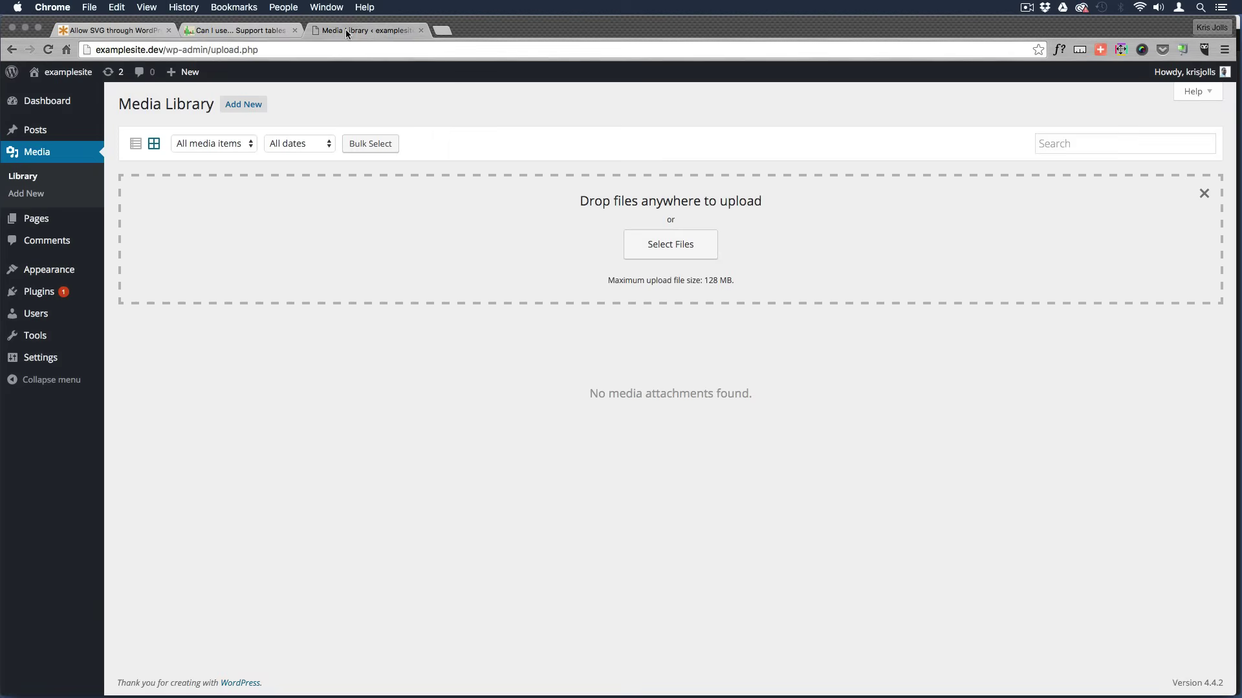
key(super+r)
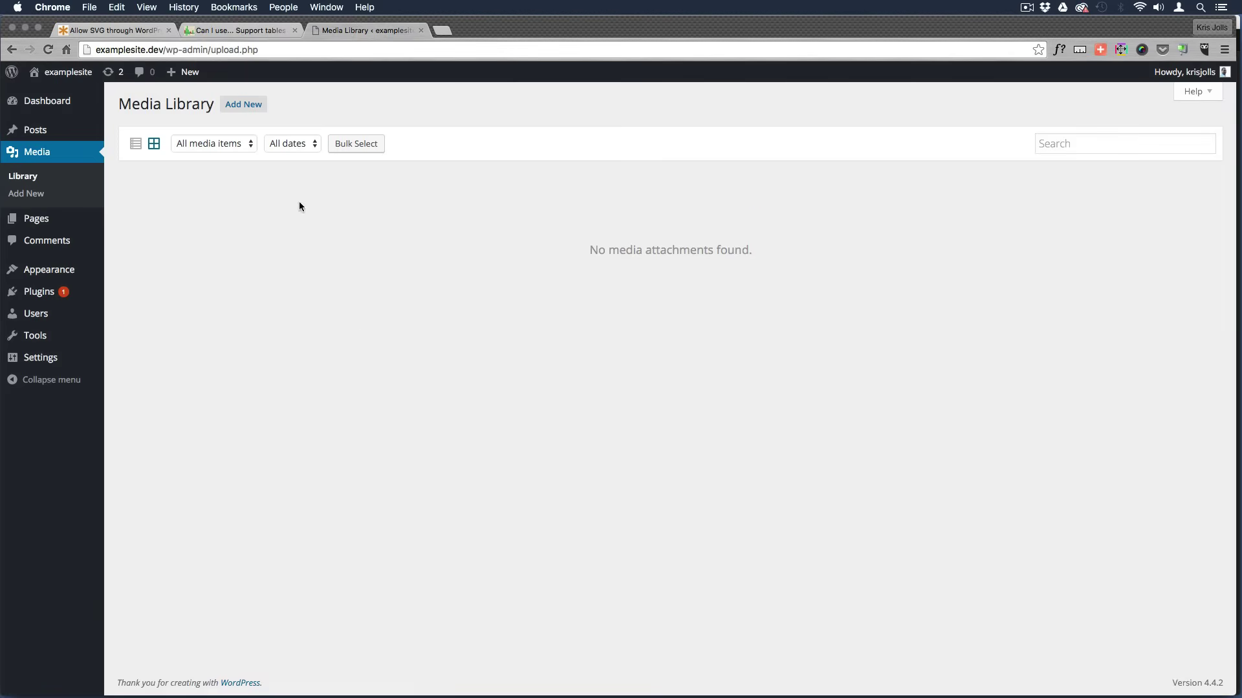
click(243, 105)
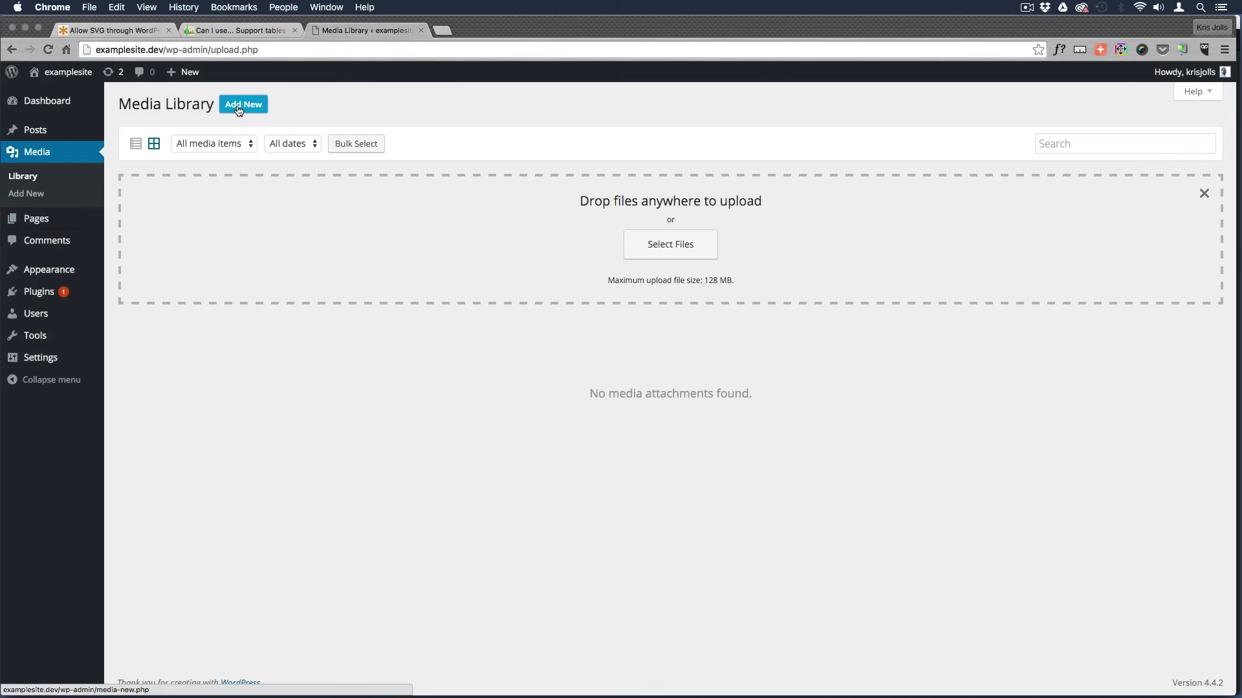
click(674, 246)
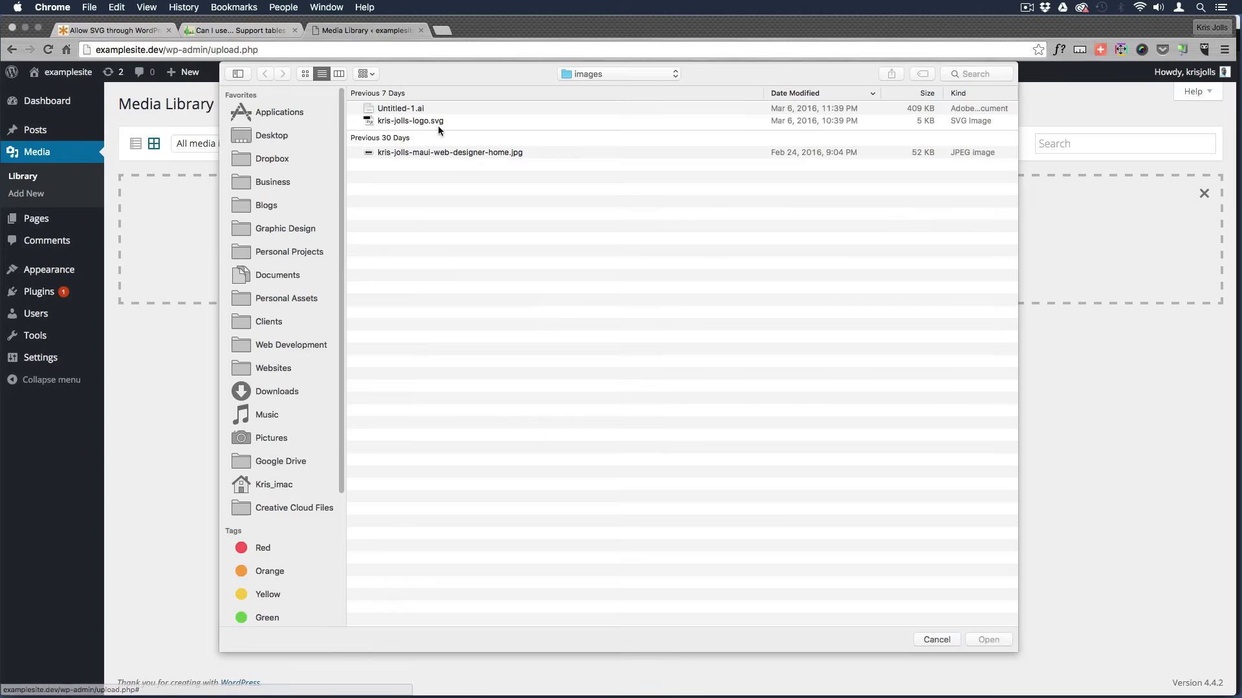
click(431, 121)
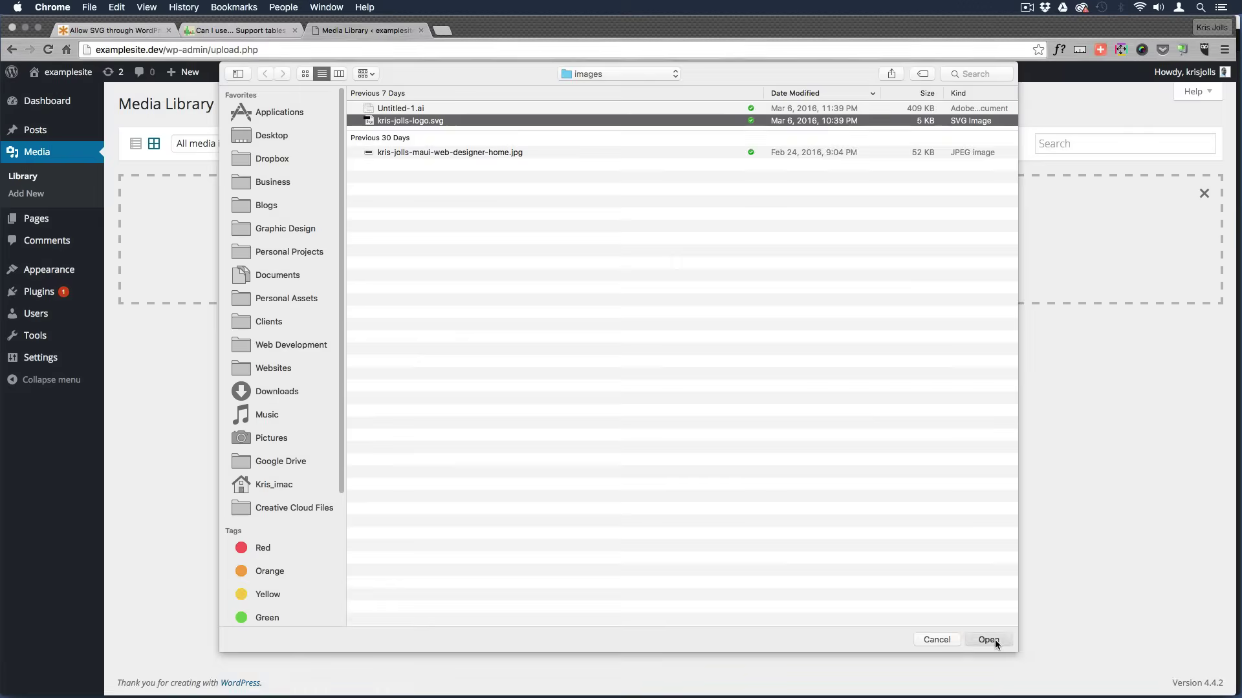
click(989, 639)
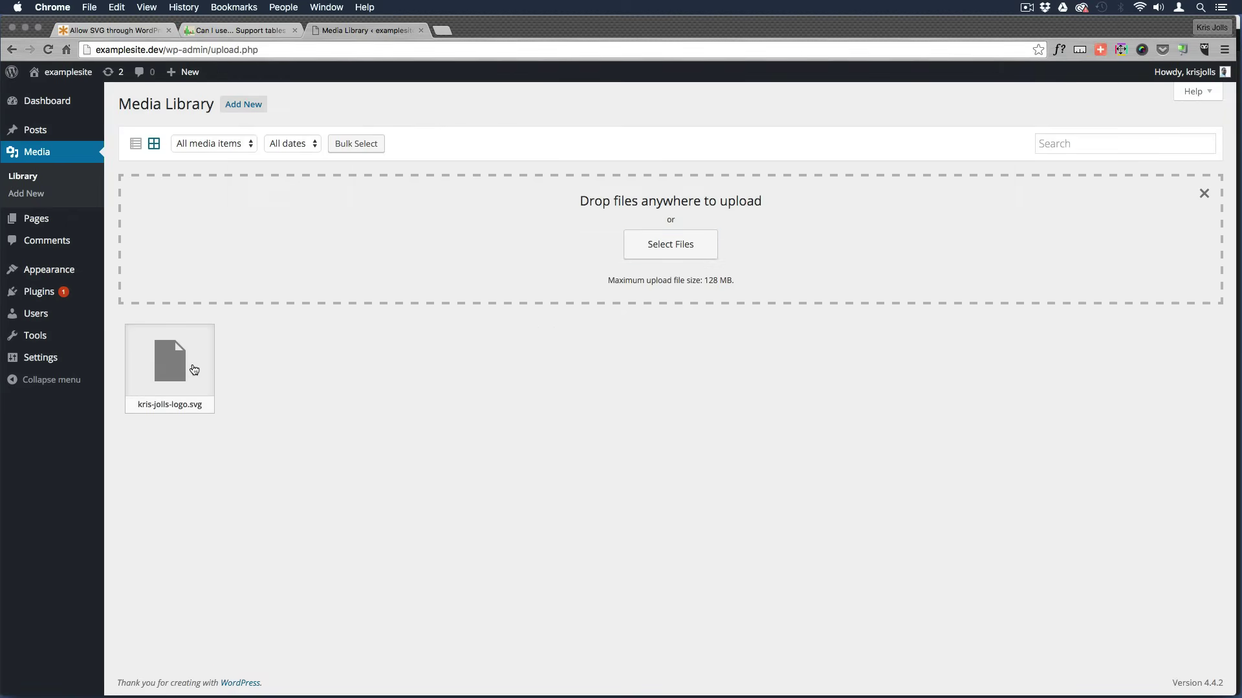
- Copy the uploaded SVG logo's URL from its attachment details and close the details
click(193, 370)
click(1049, 200)
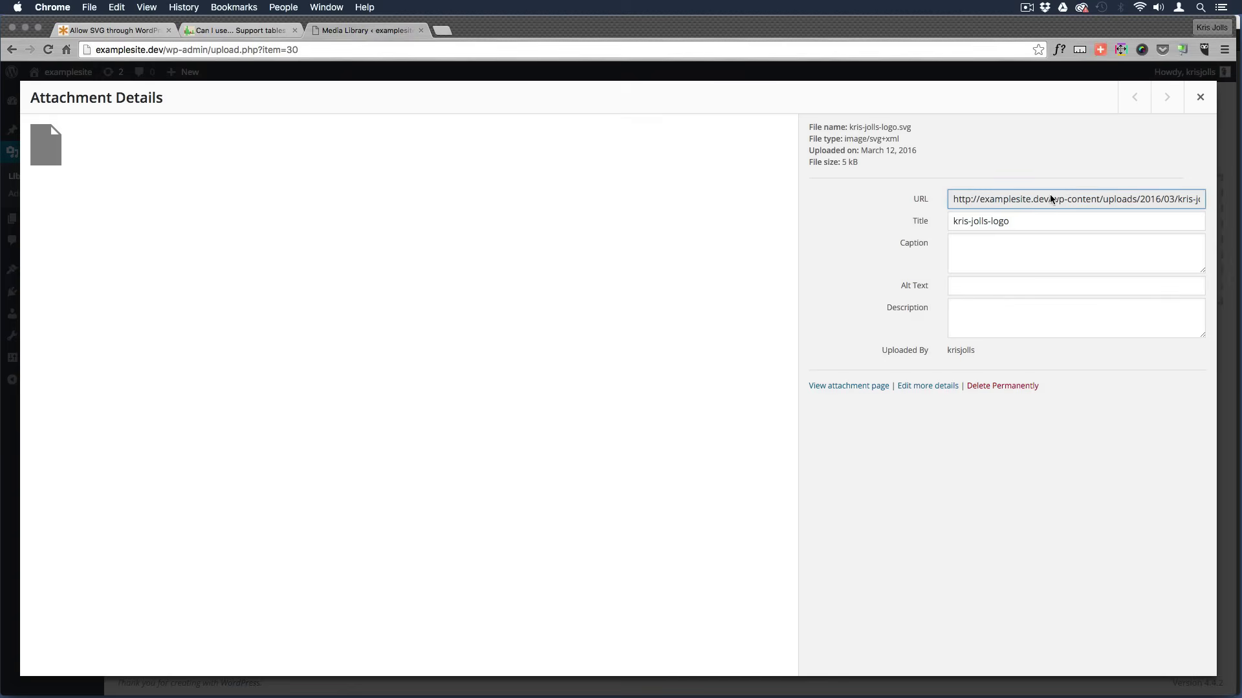
key(super+c)
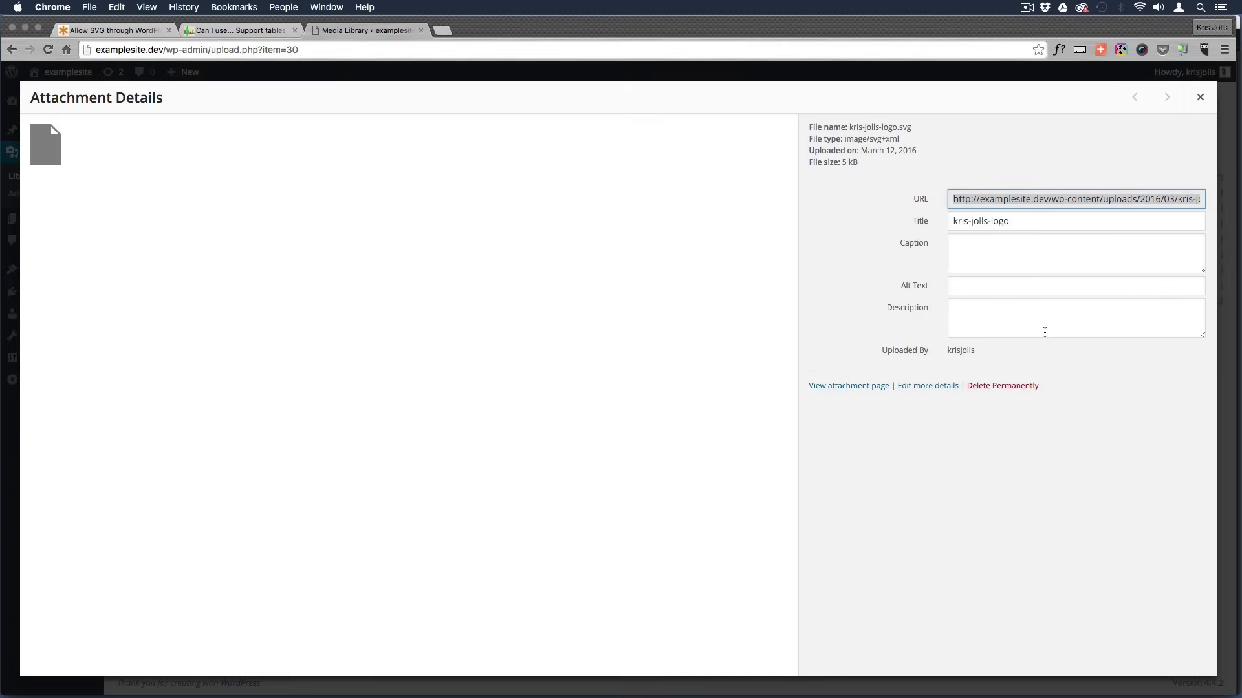
click(1200, 97)
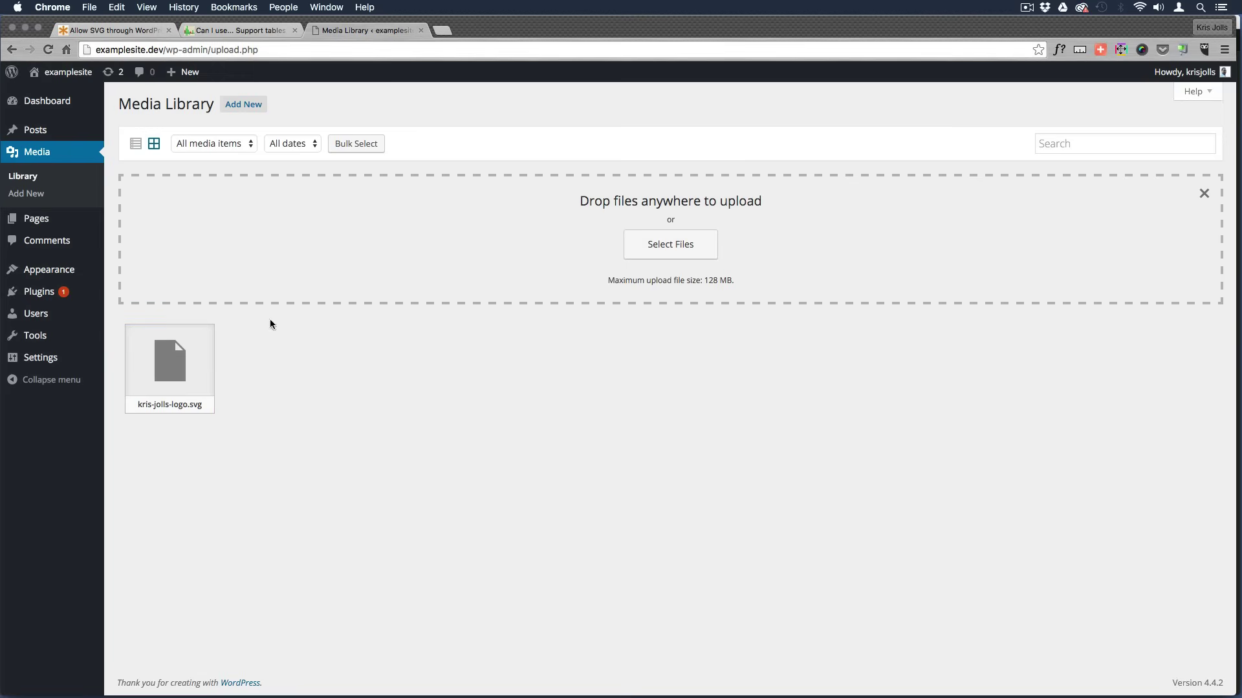
- Visit the site's front page and examine the site title and tagline in the header
click(71, 78)
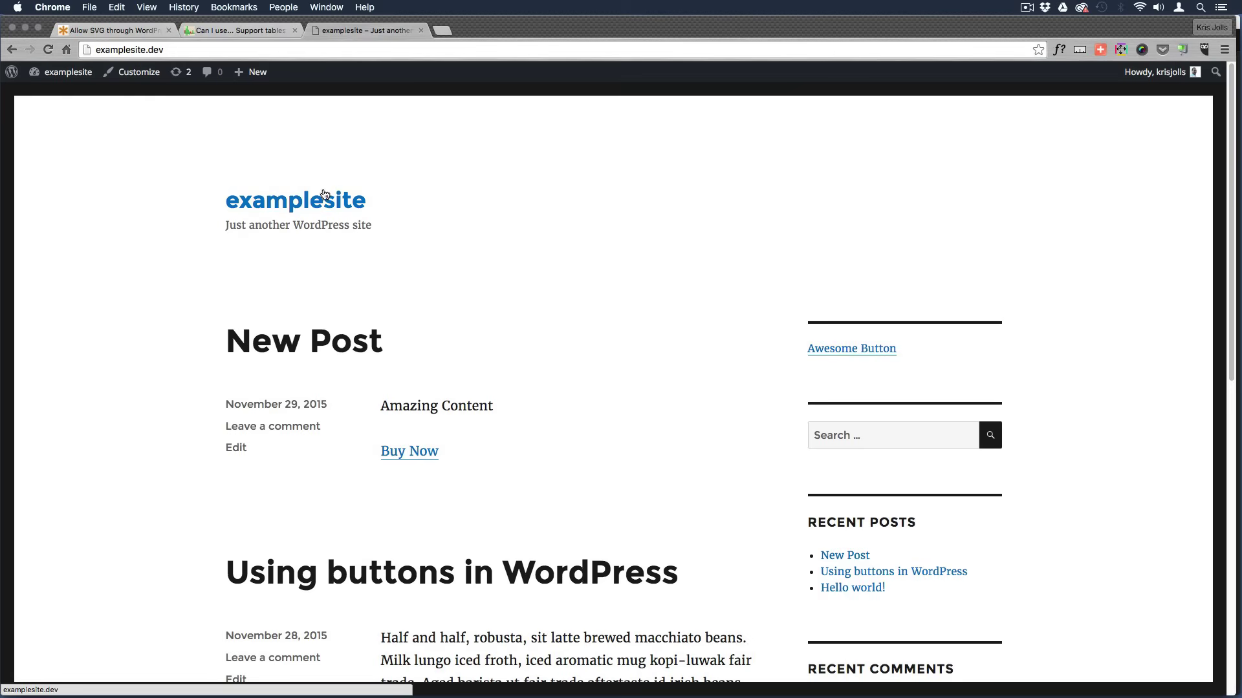
drag(201, 165, 410, 250)
click(409, 256)
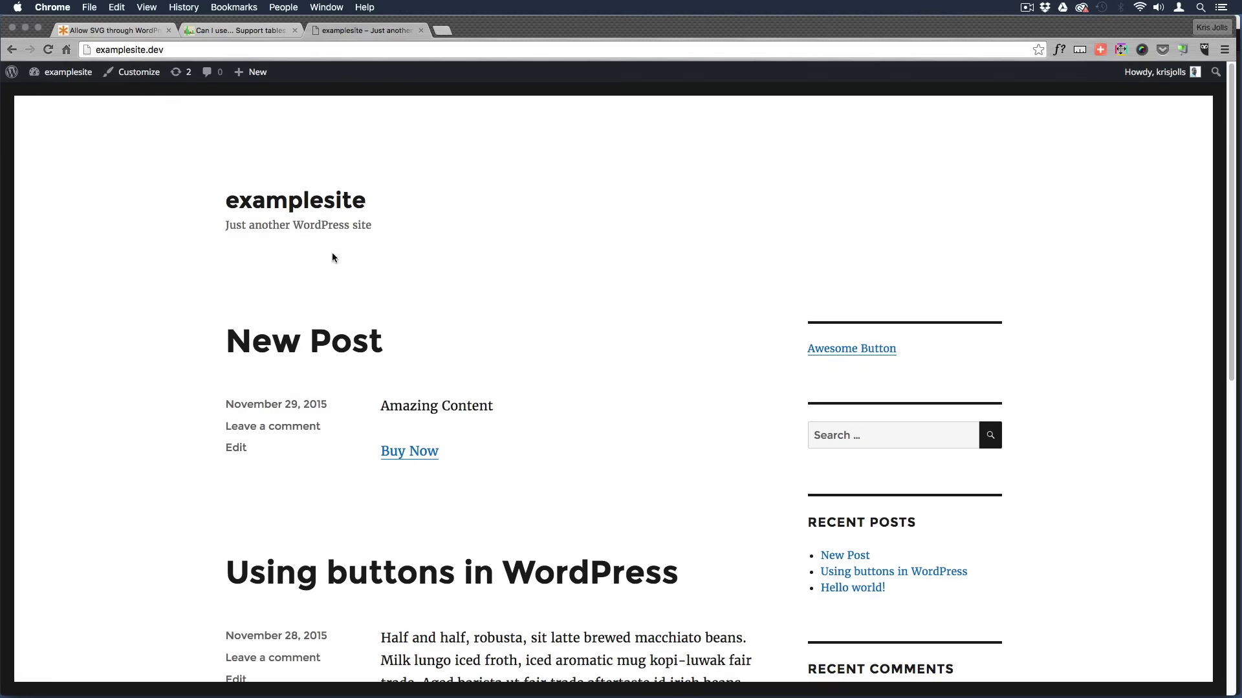
- In Sublime Text, open header.php and delete the site title and description code from the site-branding div, with the surplus blank lines
key(super+Tab)
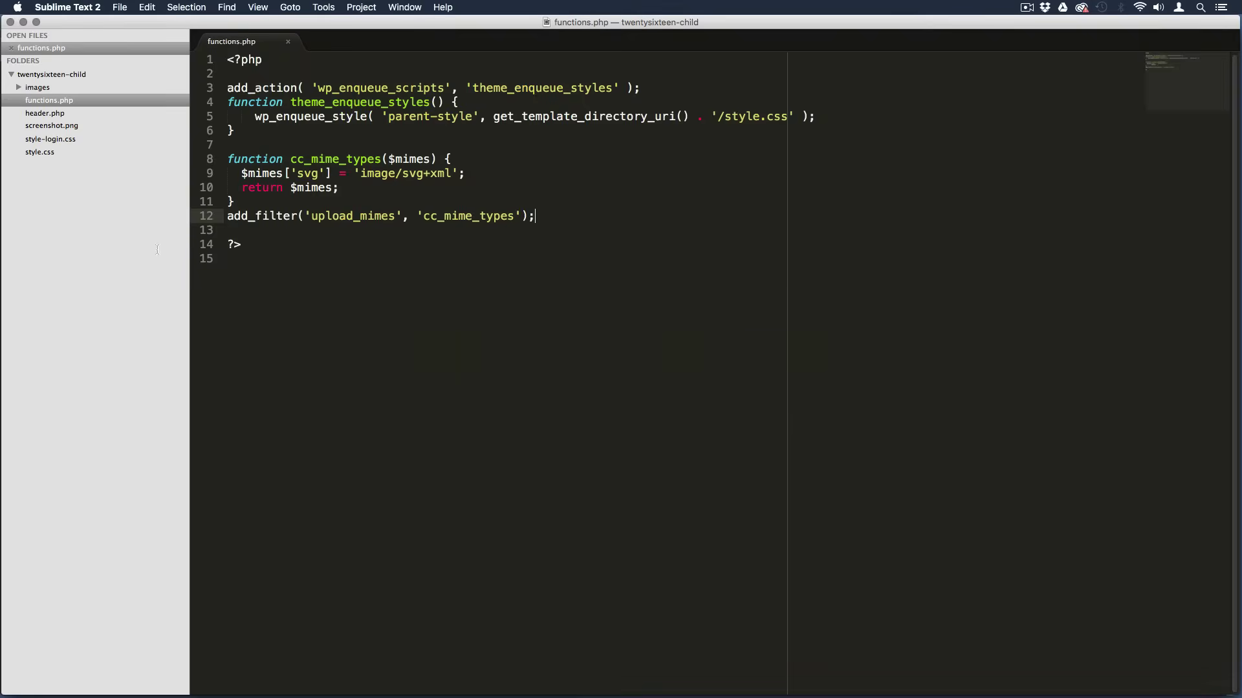
click(267, 300)
click(52, 114)
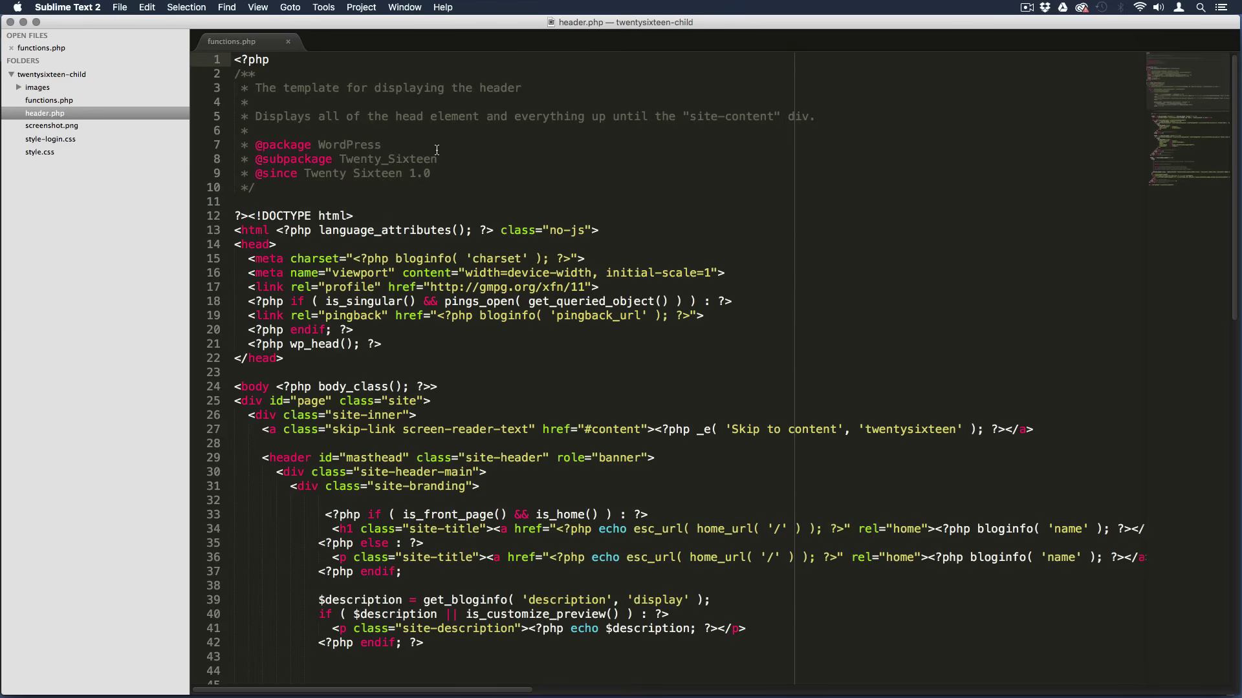
scroll(534, 380, down, 5)
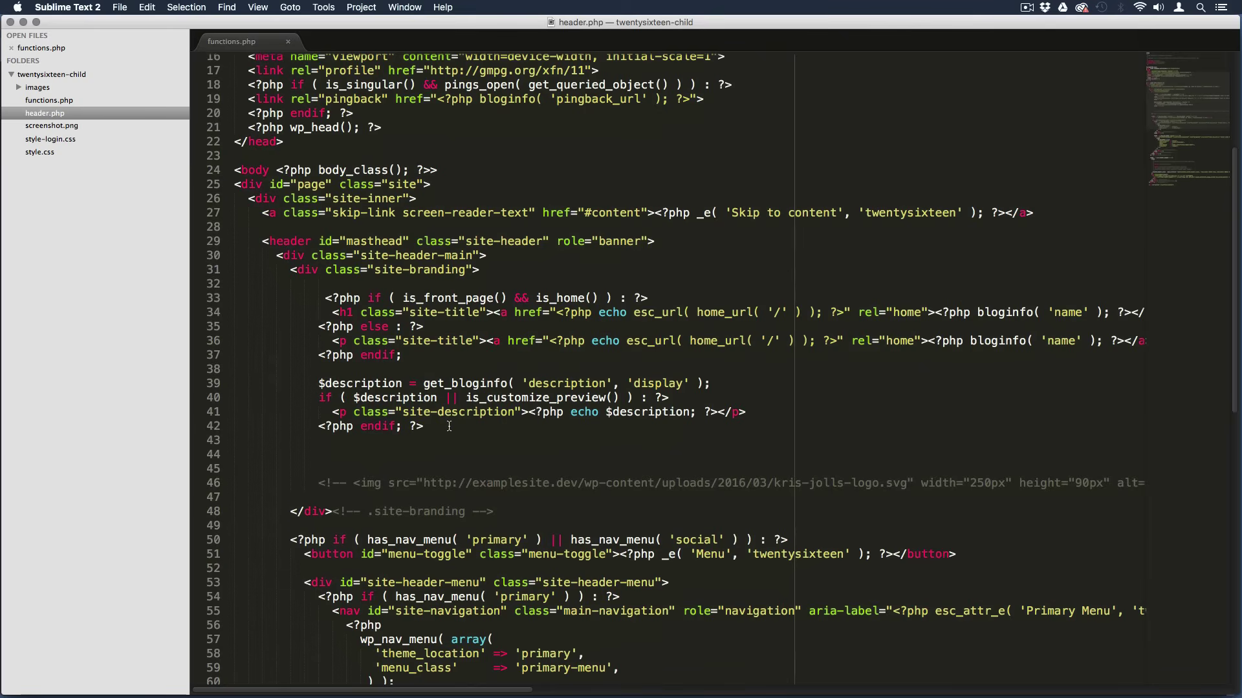
drag(427, 426, 315, 302)
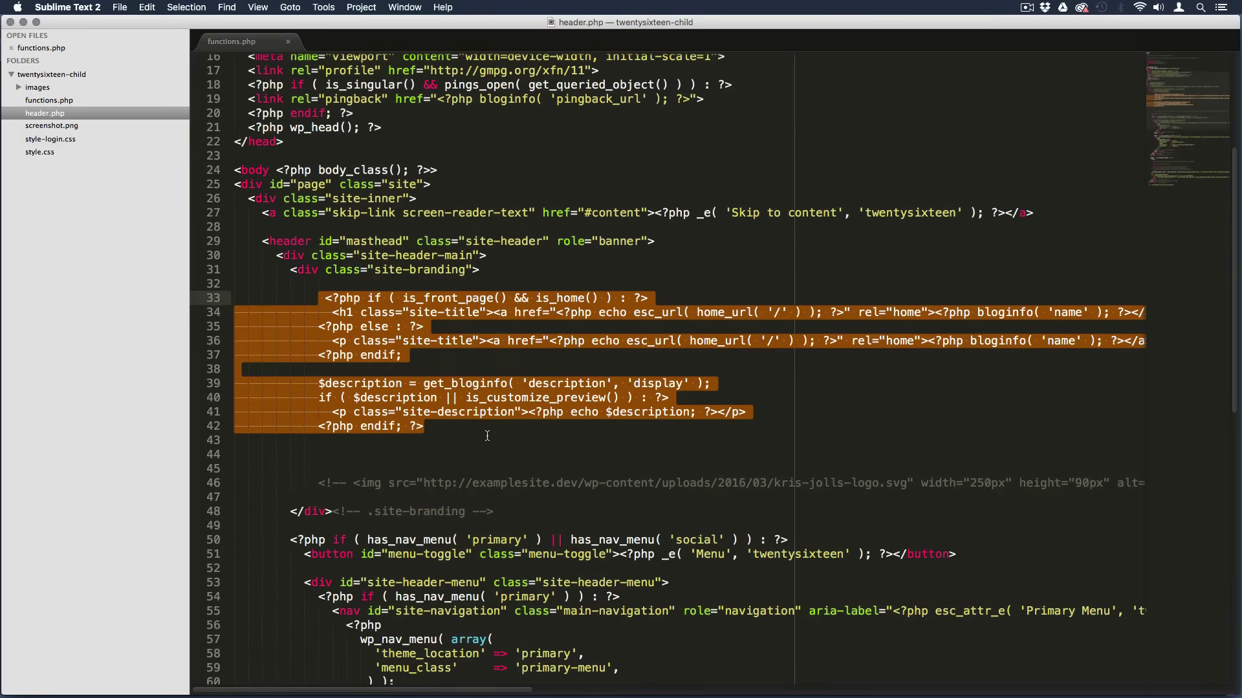
key(BackSpace)
click(327, 325)
key(BackSpace)
key(BackSpace)
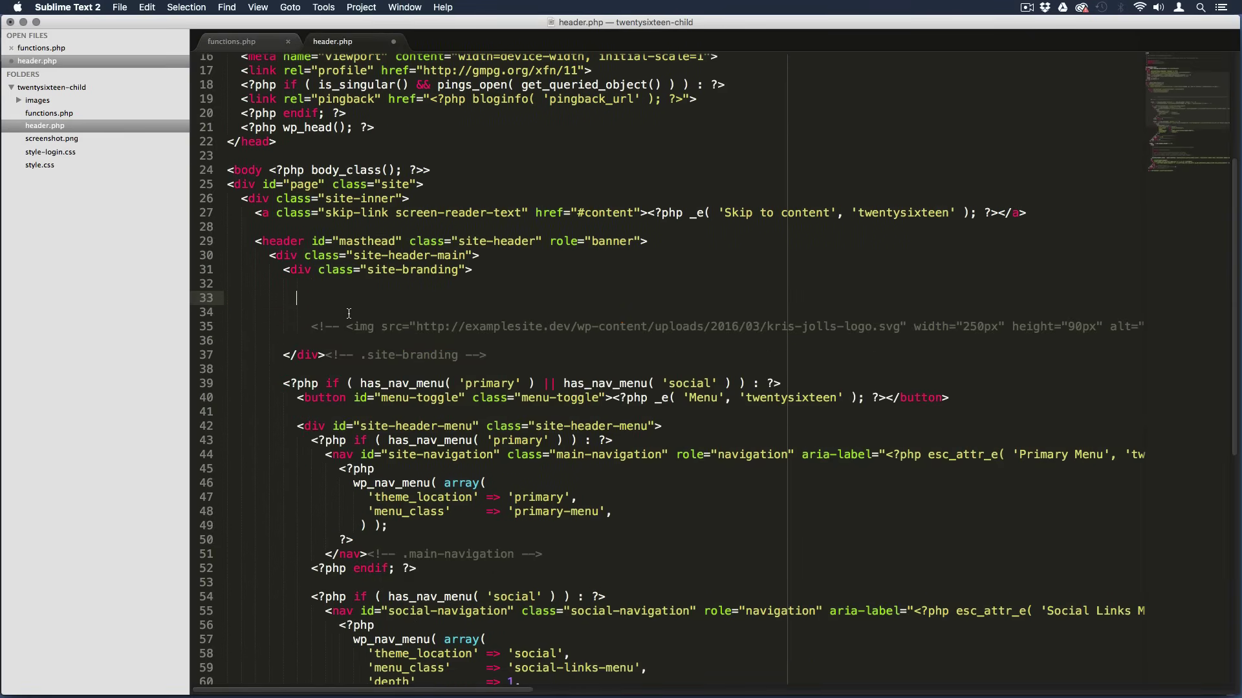
- Remove the opening comment marker before the logo img tag in the site-branding div, along with the surplus blank lines above it
drag(345, 328, 302, 329)
key(BackSpace)
click(346, 300)
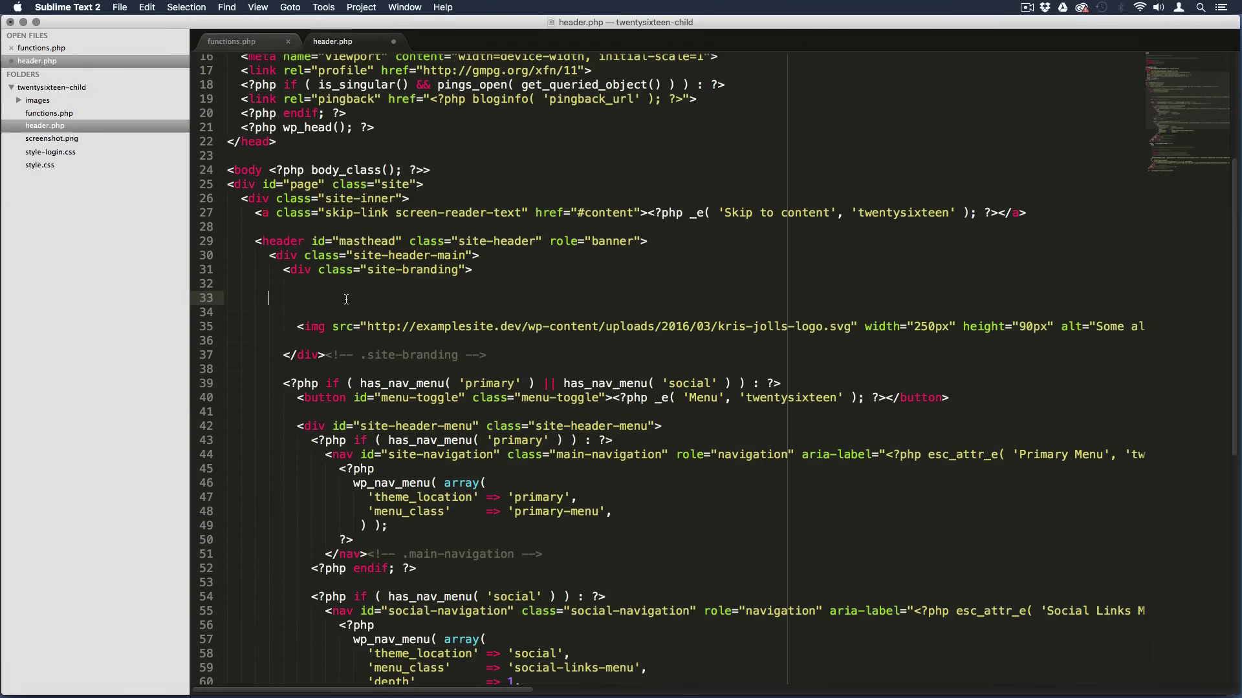
key(BackSpace)
key(BackSpace)
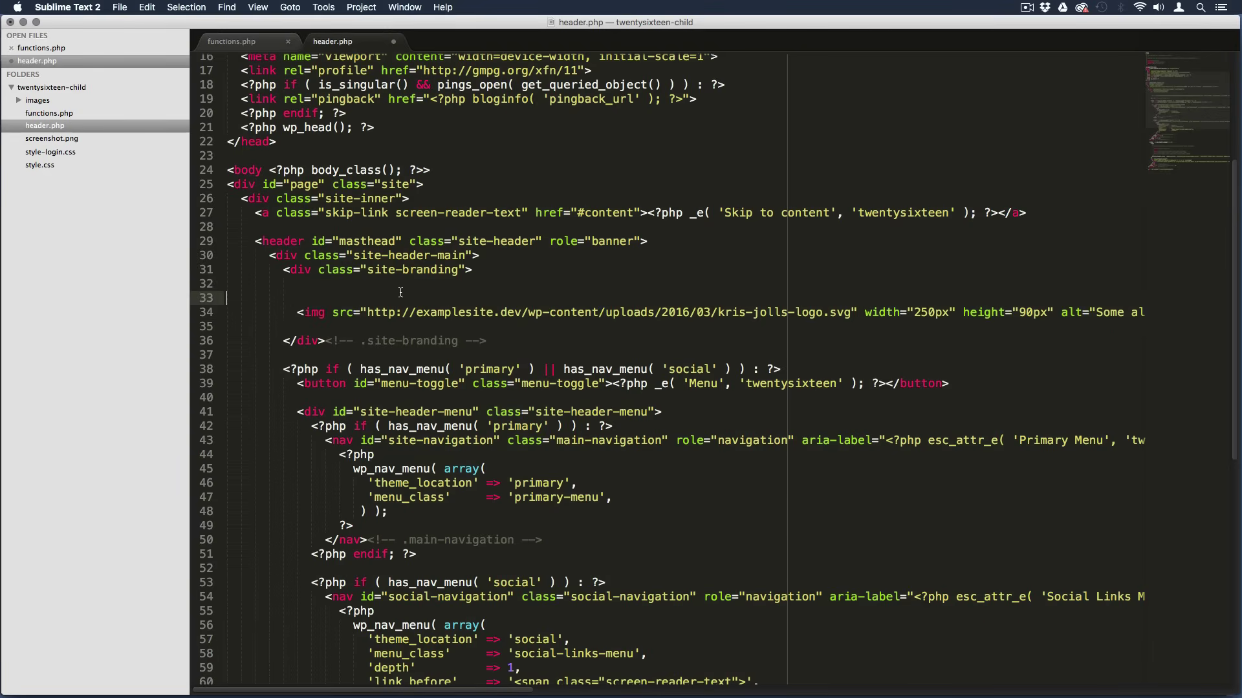
key(Delete)
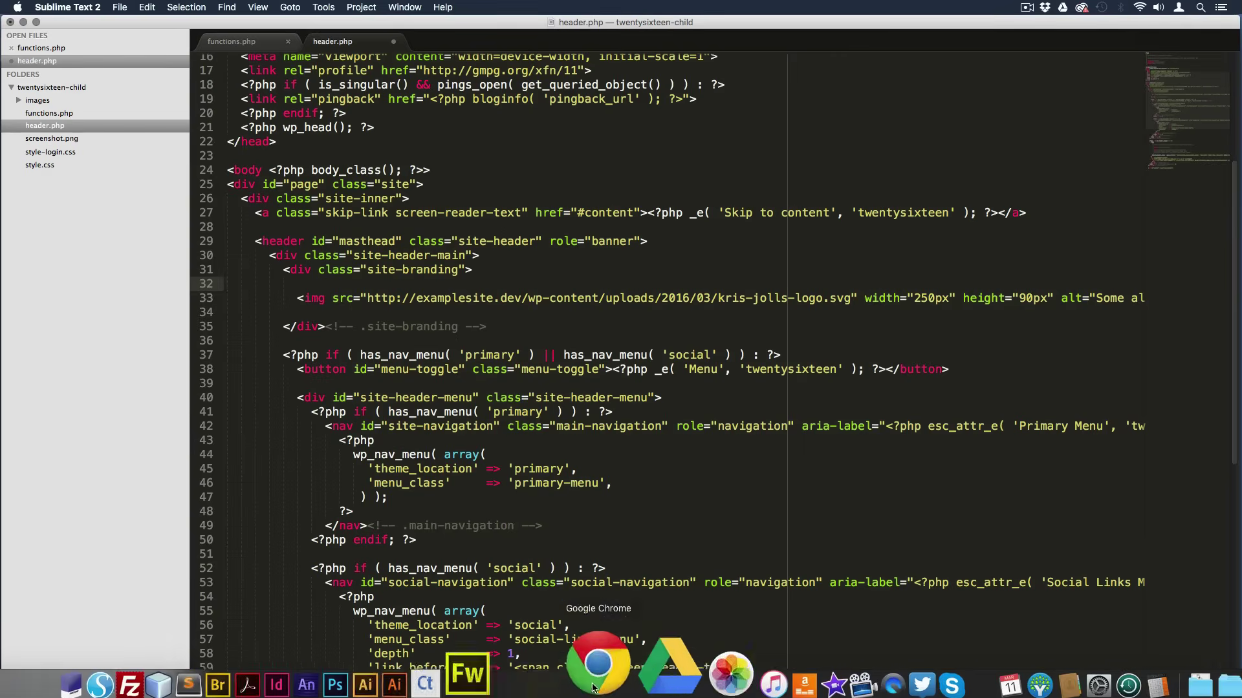
- Delete the closing comment marker at the end of the logo img line
drag(435, 691, 641, 691)
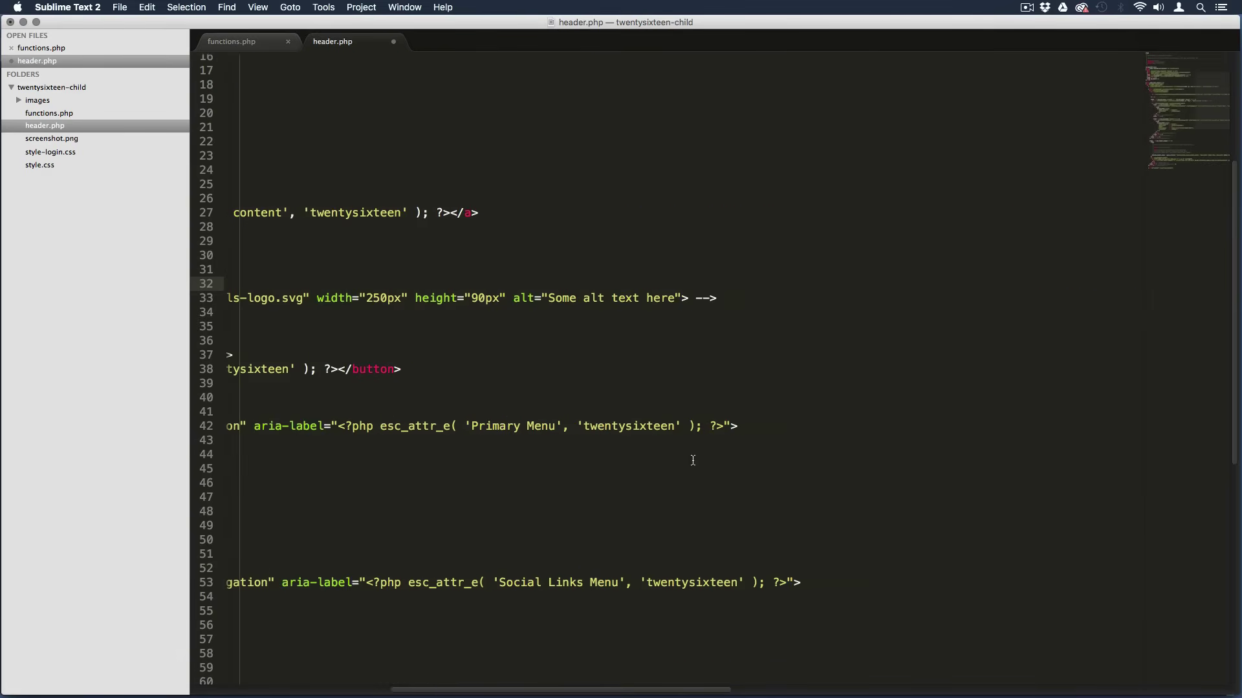
click(753, 299)
key(BackSpace)
key(BackSpace)
key(BackSpace)
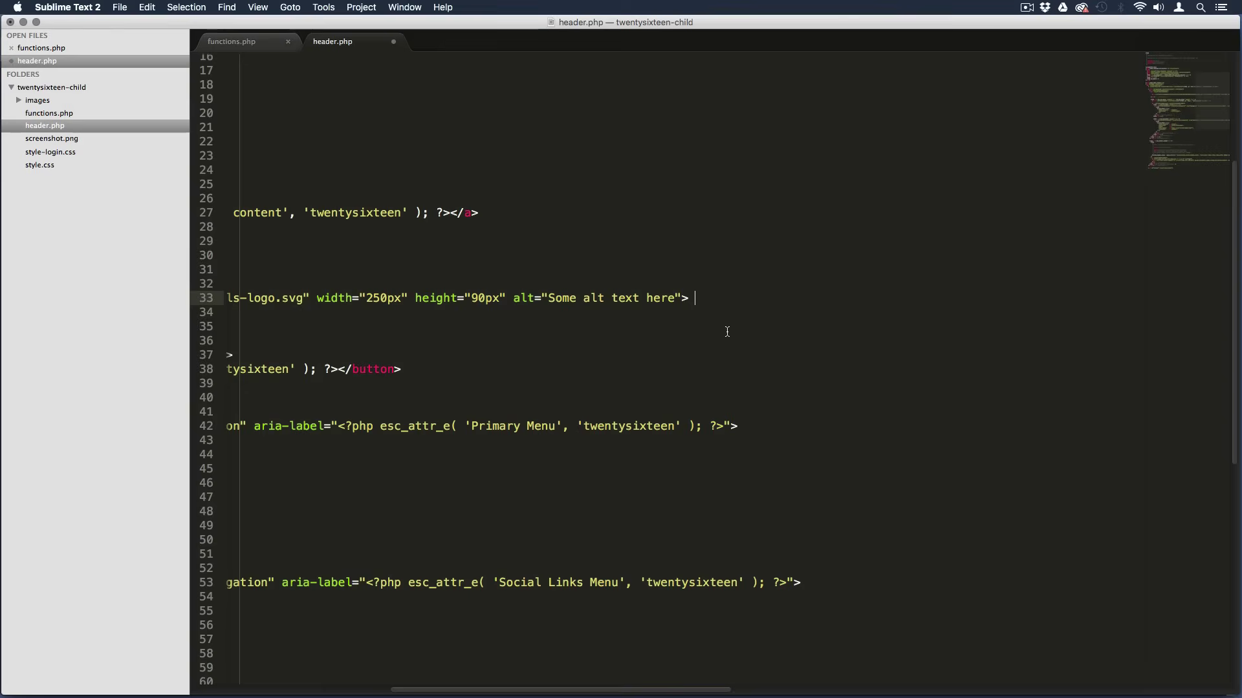
drag(627, 688, 387, 692)
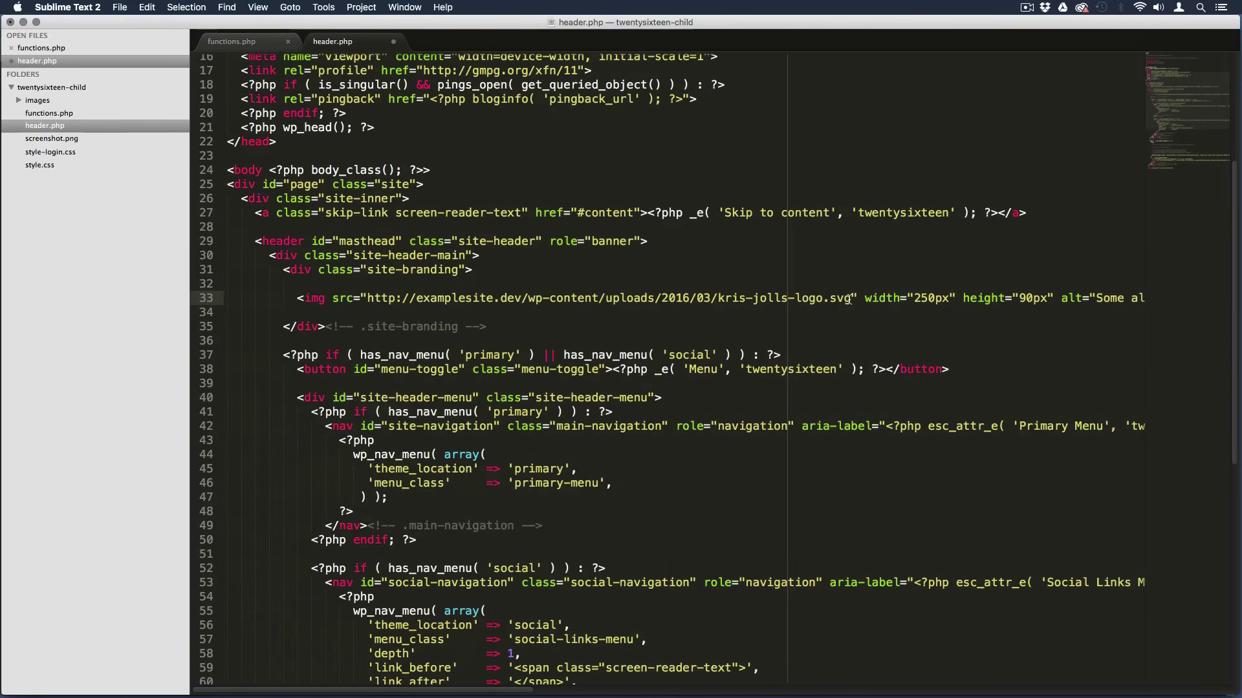
- Replace the src value of the logo img tag with the copied SVG logo URL
drag(851, 298, 367, 298)
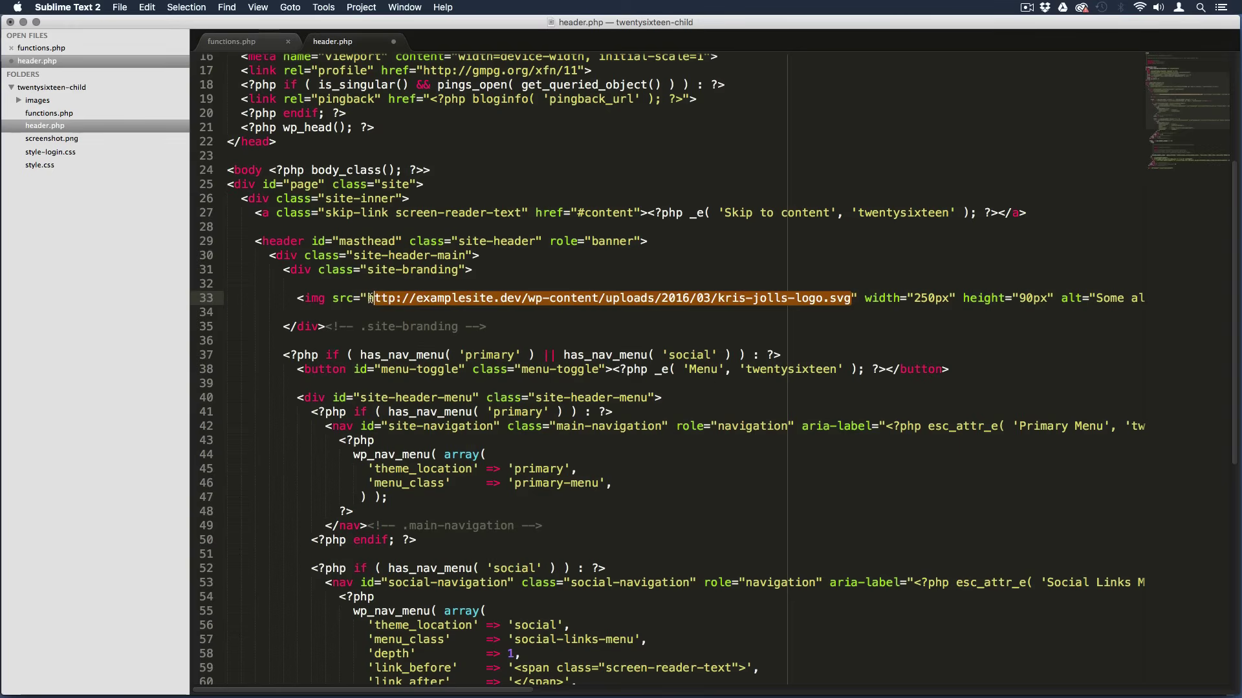
click(375, 298)
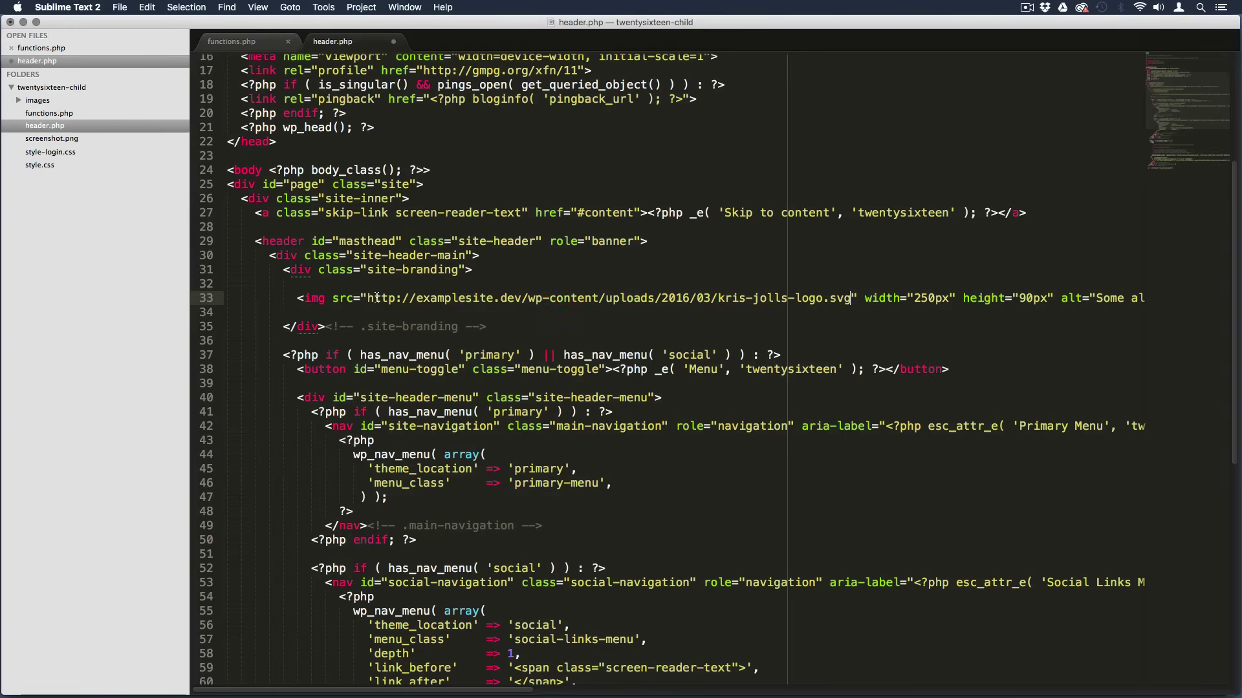
click(332, 313)
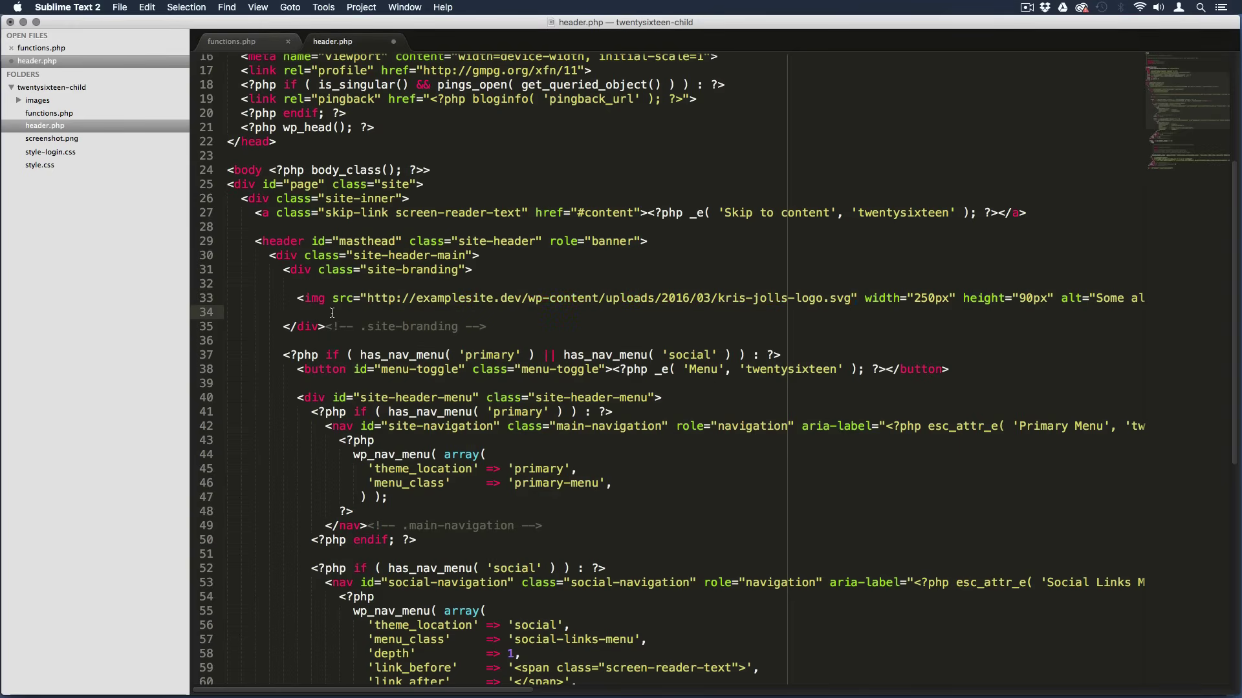
- Switch to Chrome, reload the site's front page, and examine the SVG logo in the header
key(super+Tab)
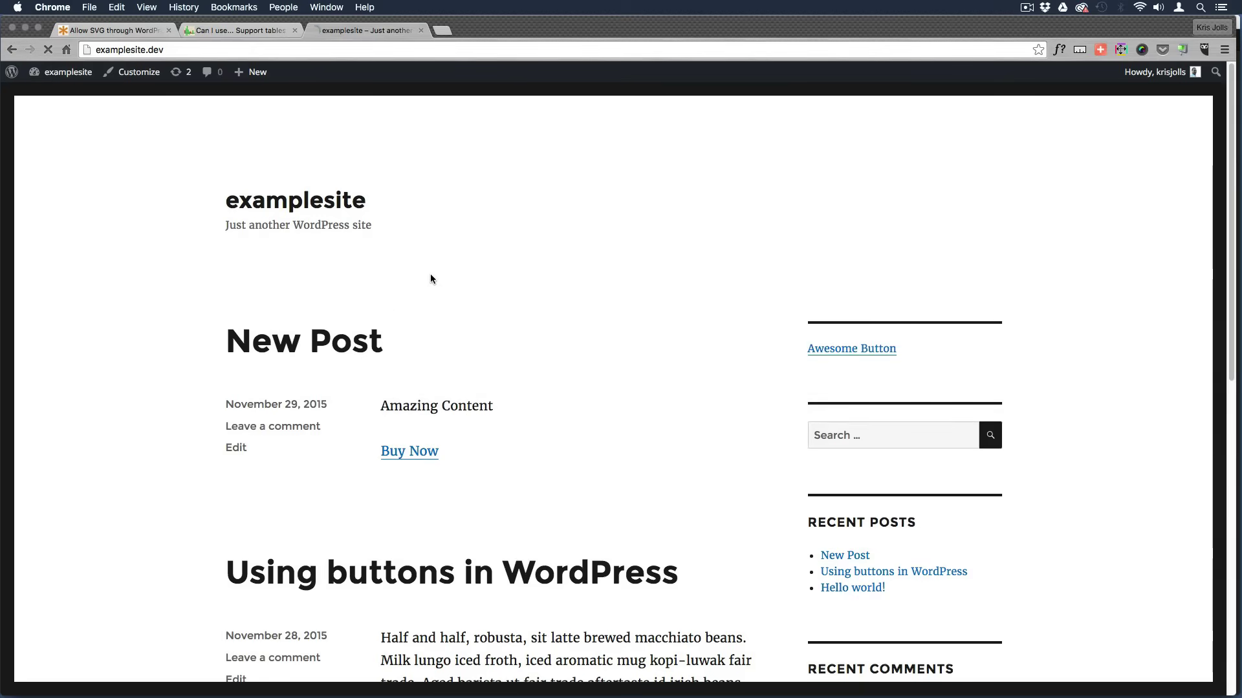
key(super+r)
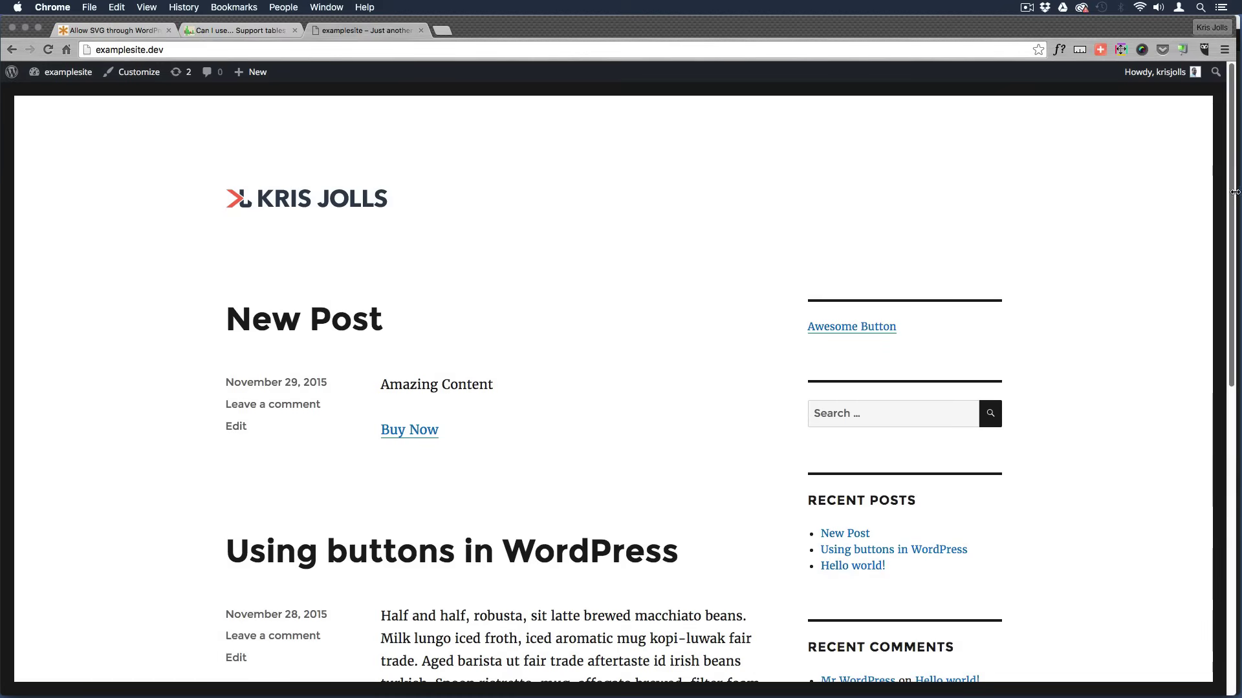
drag(1235, 192, 1235, 225)
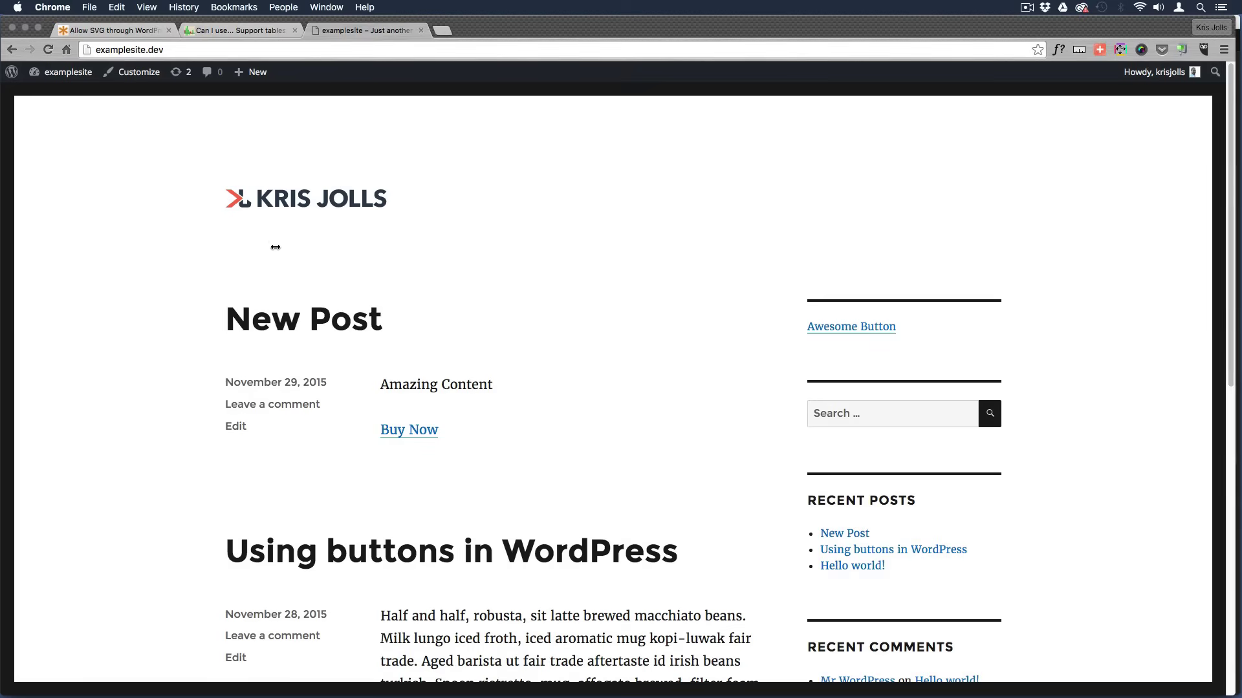
drag(225, 186, 304, 226)
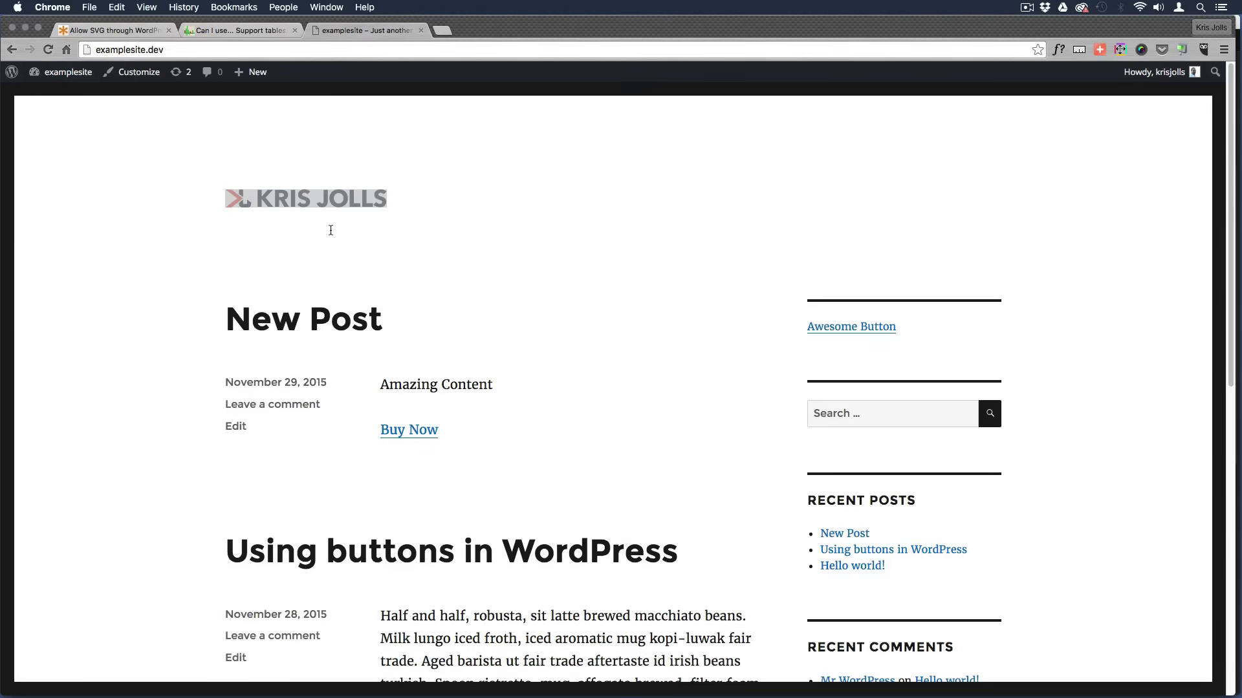
click(331, 230)
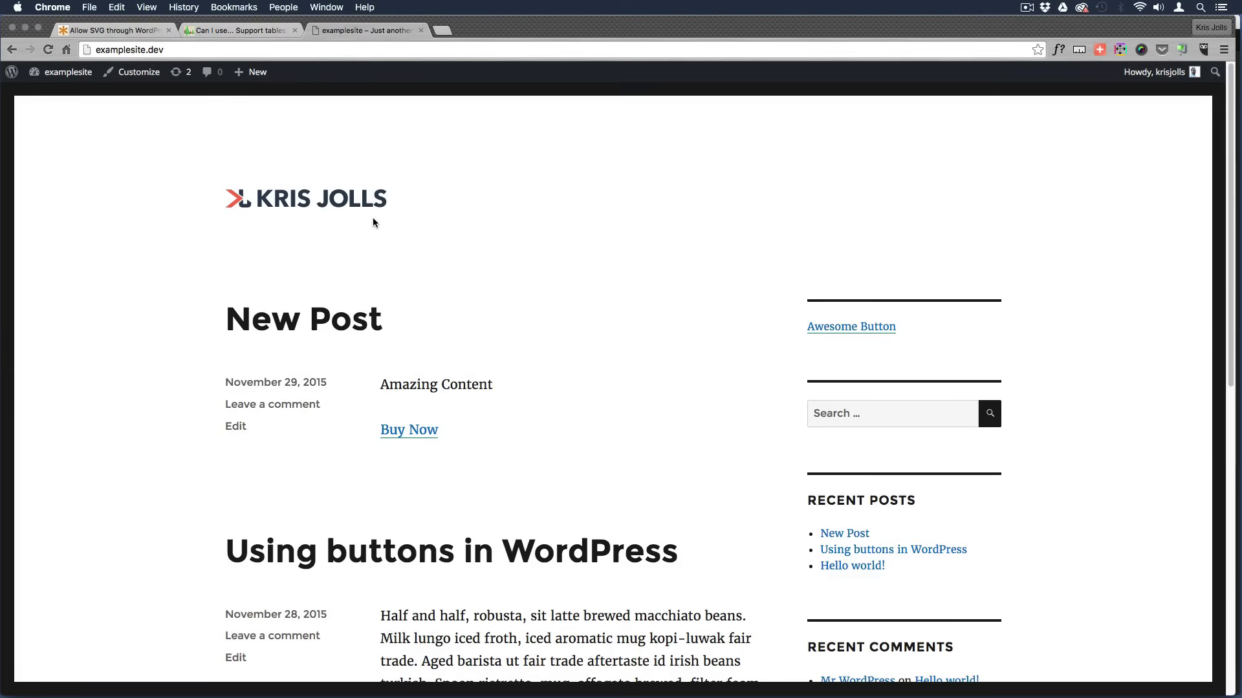
- Go to the CSS-Tricks article on allowing SVG through the WordPress media uploader and review its title and functions.php snippet
click(149, 31)
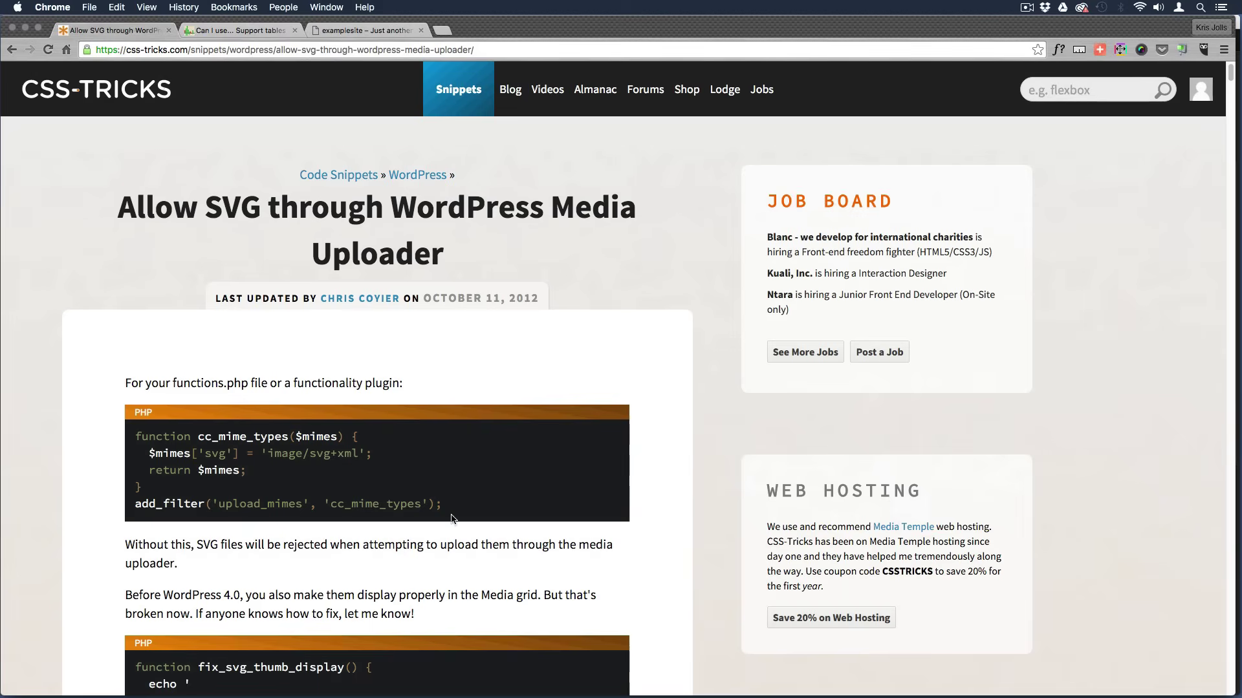
drag(450, 508, 126, 435)
click(114, 437)
drag(120, 207, 604, 239)
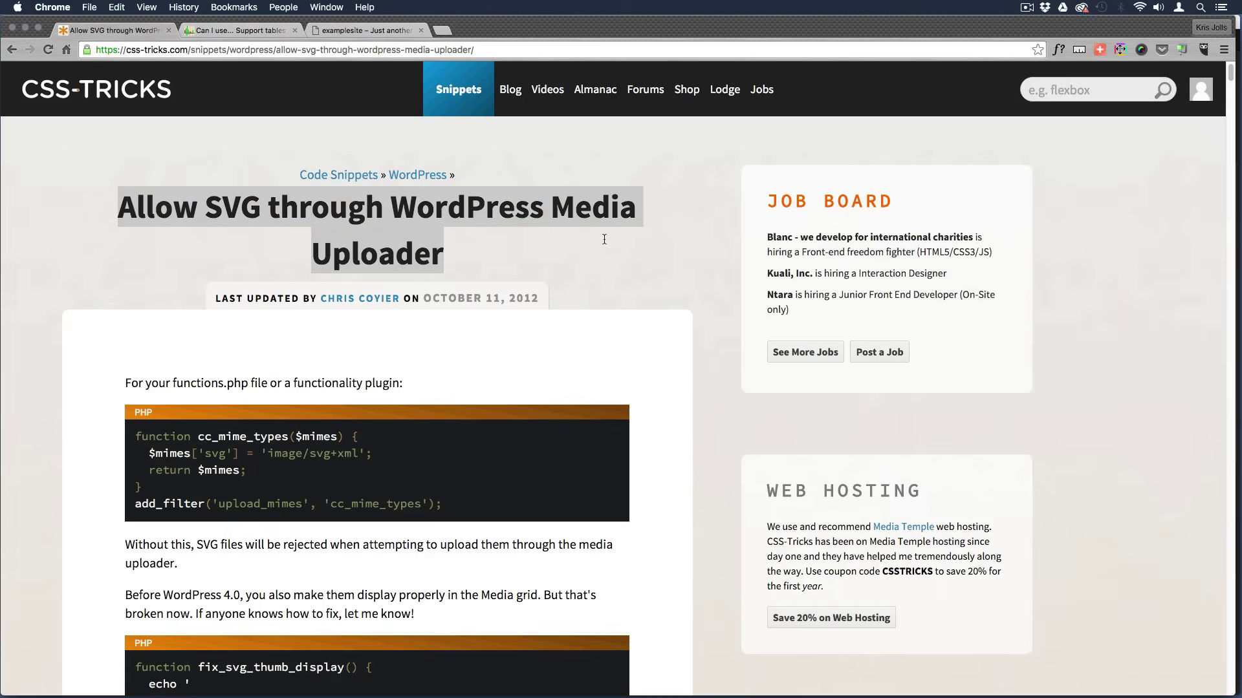
click(621, 258)
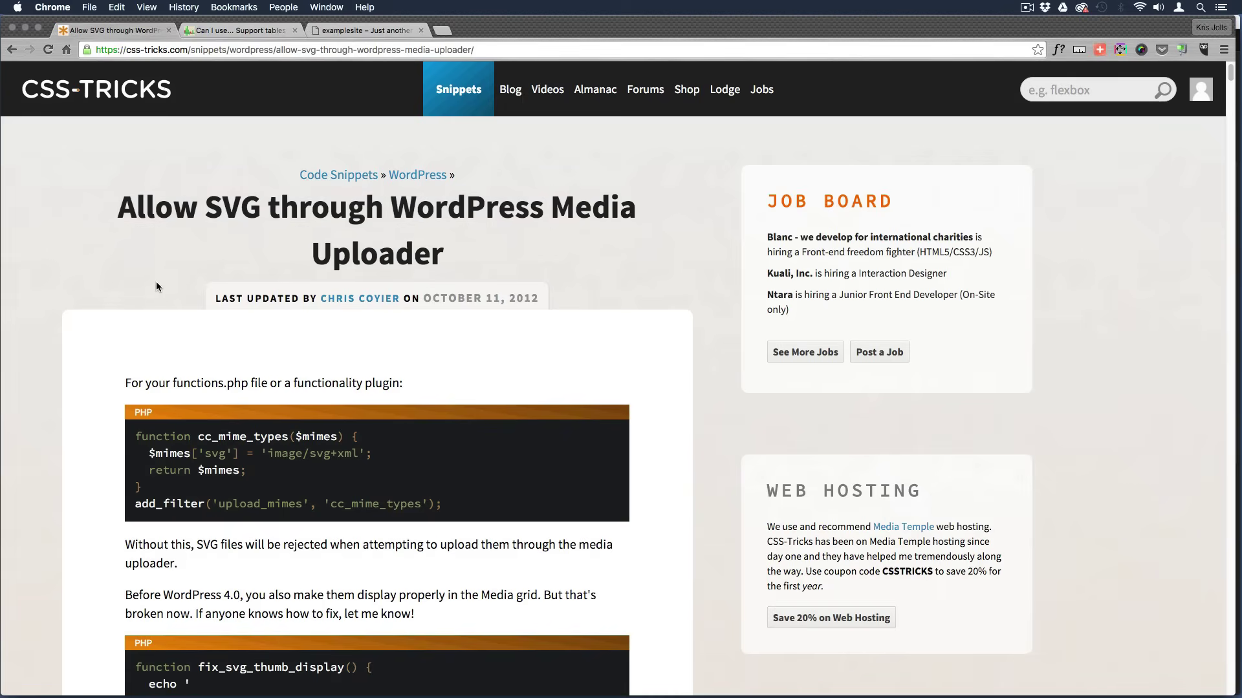
- Go to the Can I Use results for svg and examine the browser support table for basic SVG, including Internet Explorer 8
click(239, 31)
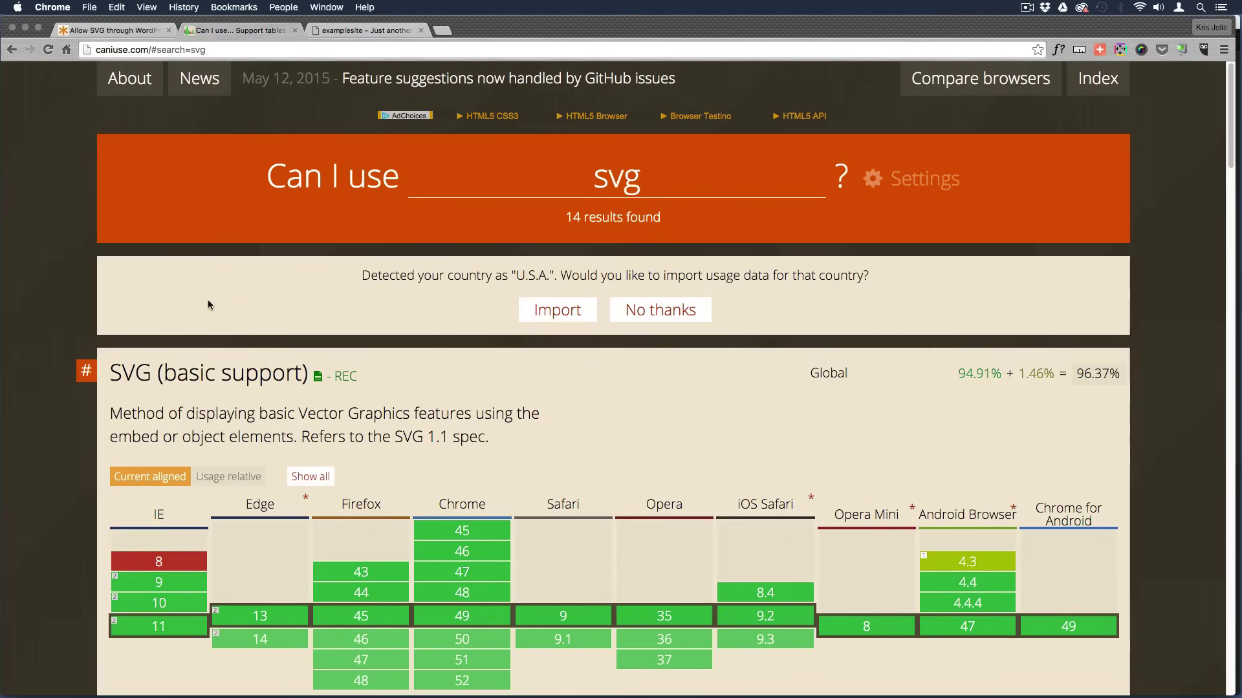
scroll(235, 373, down, 4)
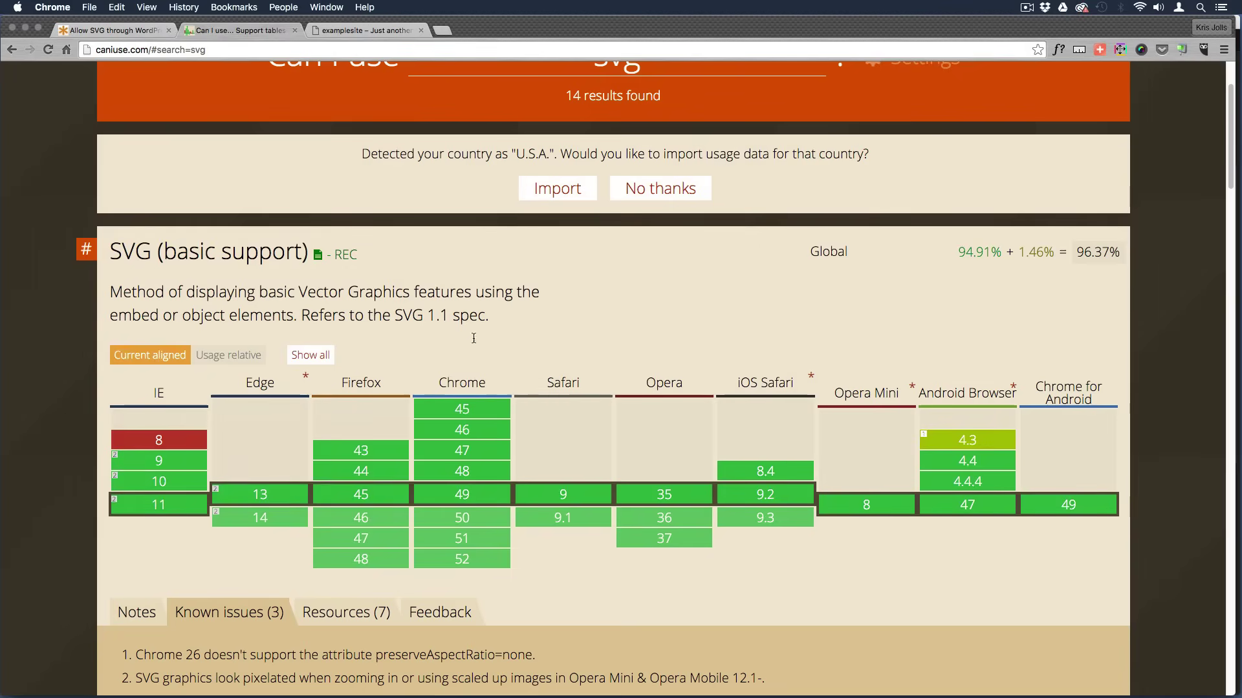
scroll(517, 343, up, 4)
scroll(39, 619, down, 5)
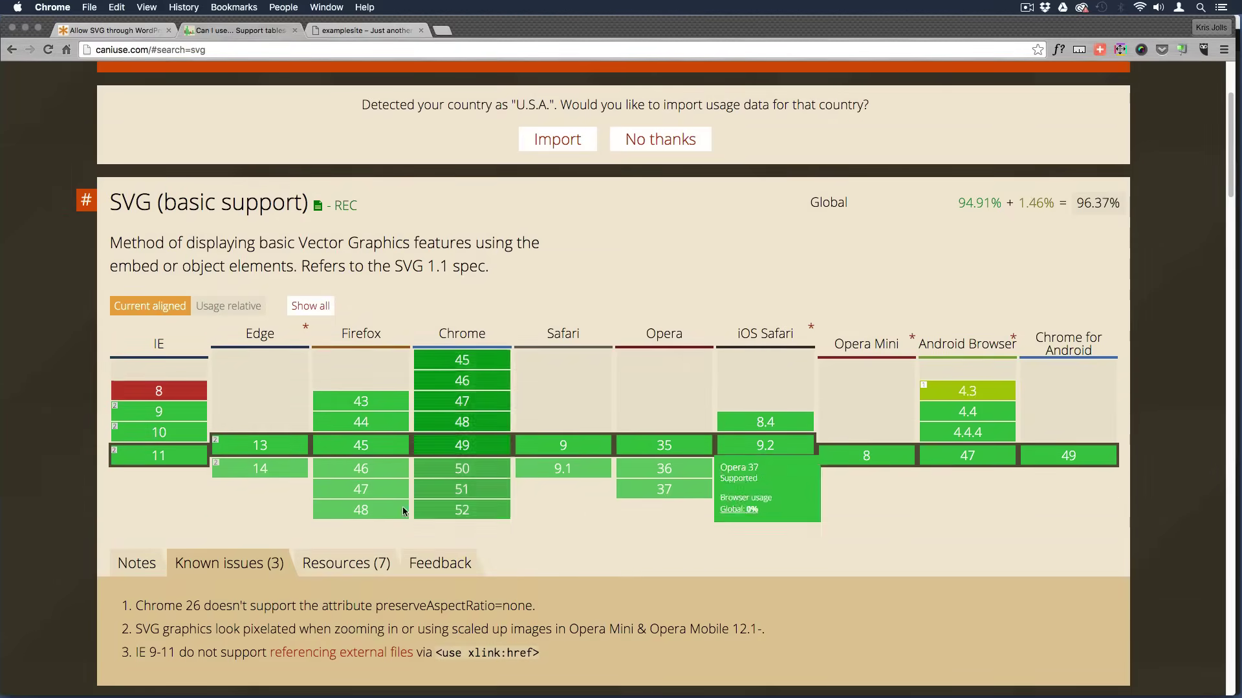
mouse_move(178, 392)
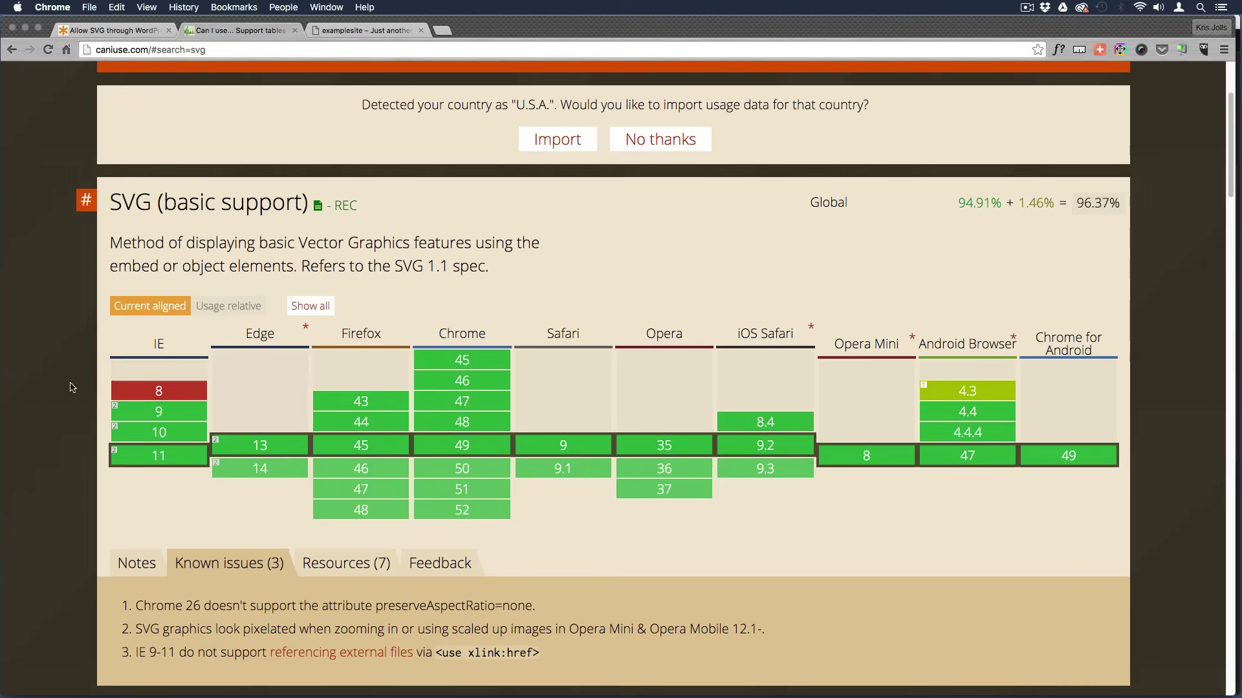
- Examine the Can I Use support tables for SVG effects for HTML, favicons, filters and fonts, and return to the start of the results
scroll(69, 437, down, 2)
scroll(63, 453, down, 10)
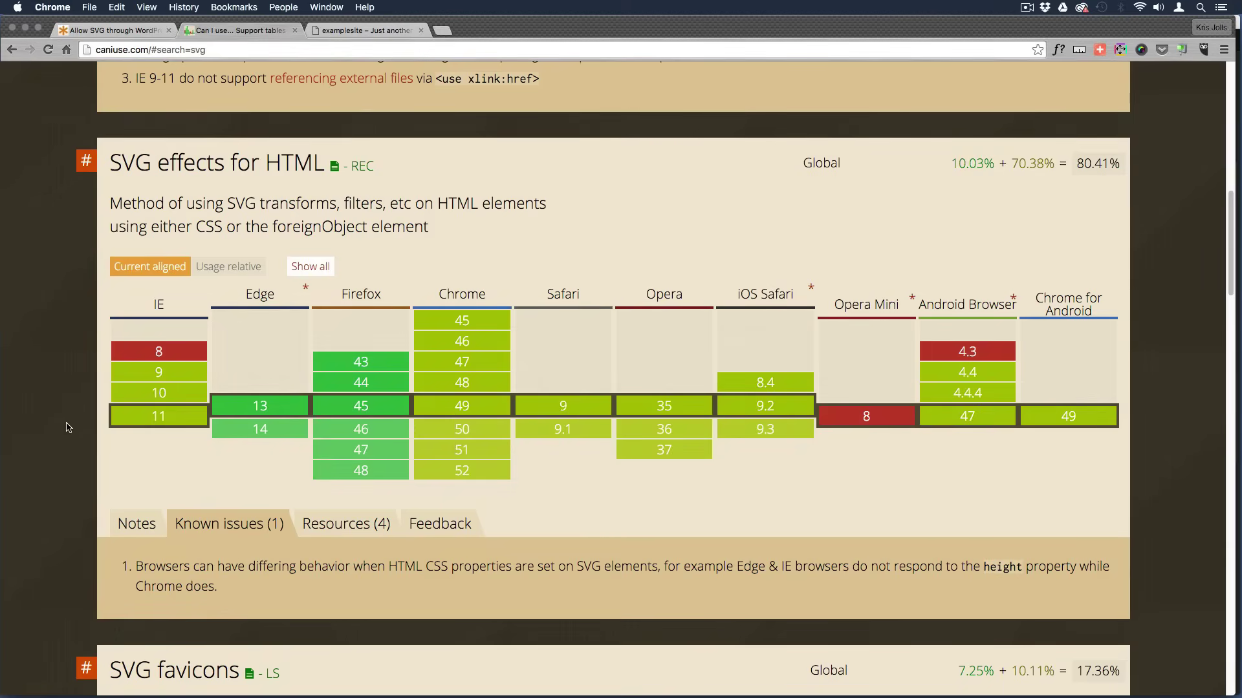
scroll(67, 427, down, 6)
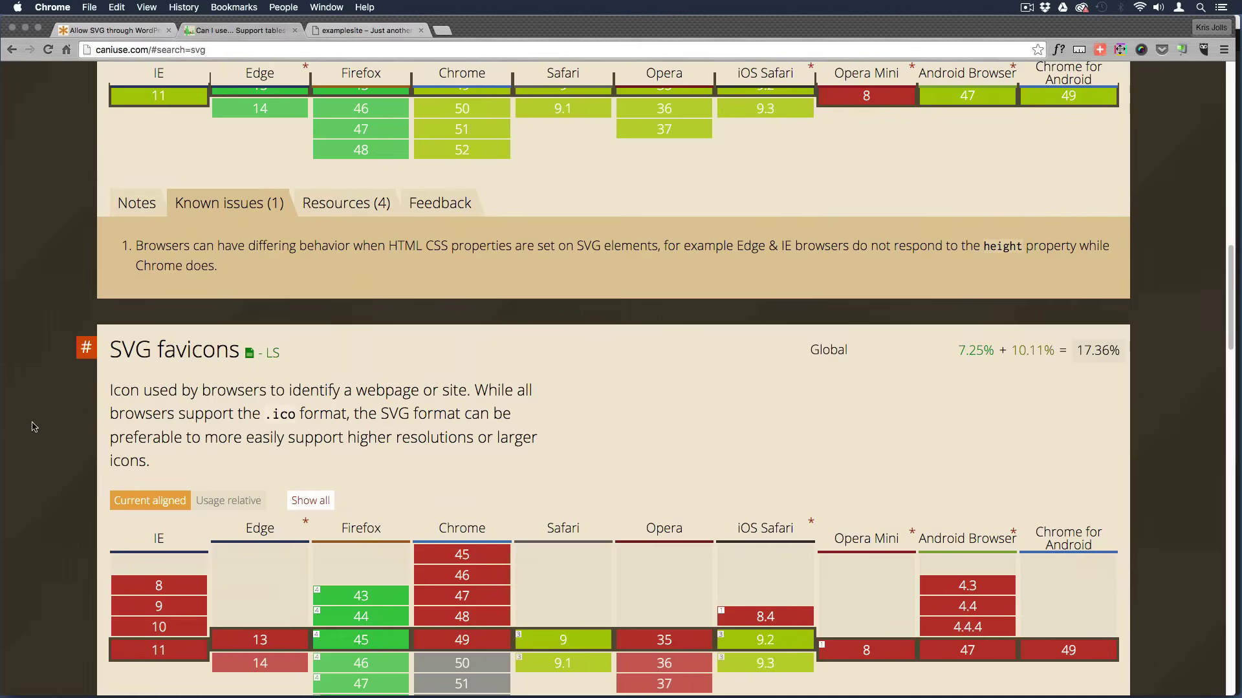
scroll(34, 427, down, 1)
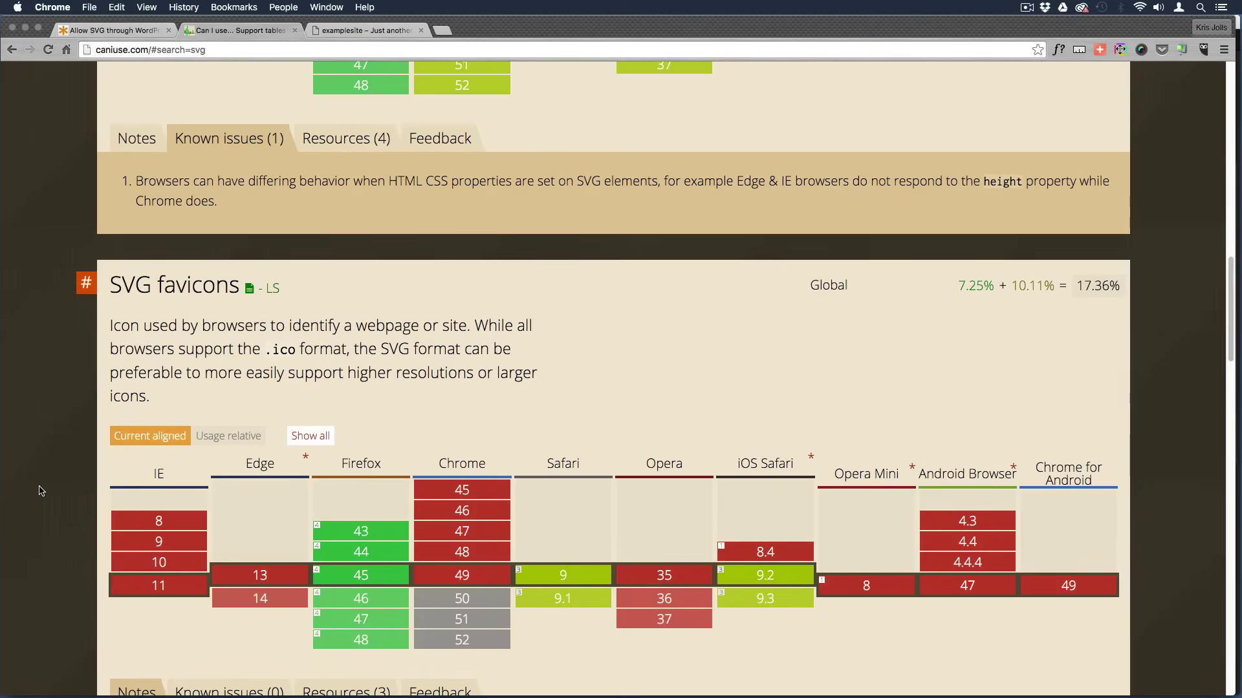
scroll(40, 490, down, 6)
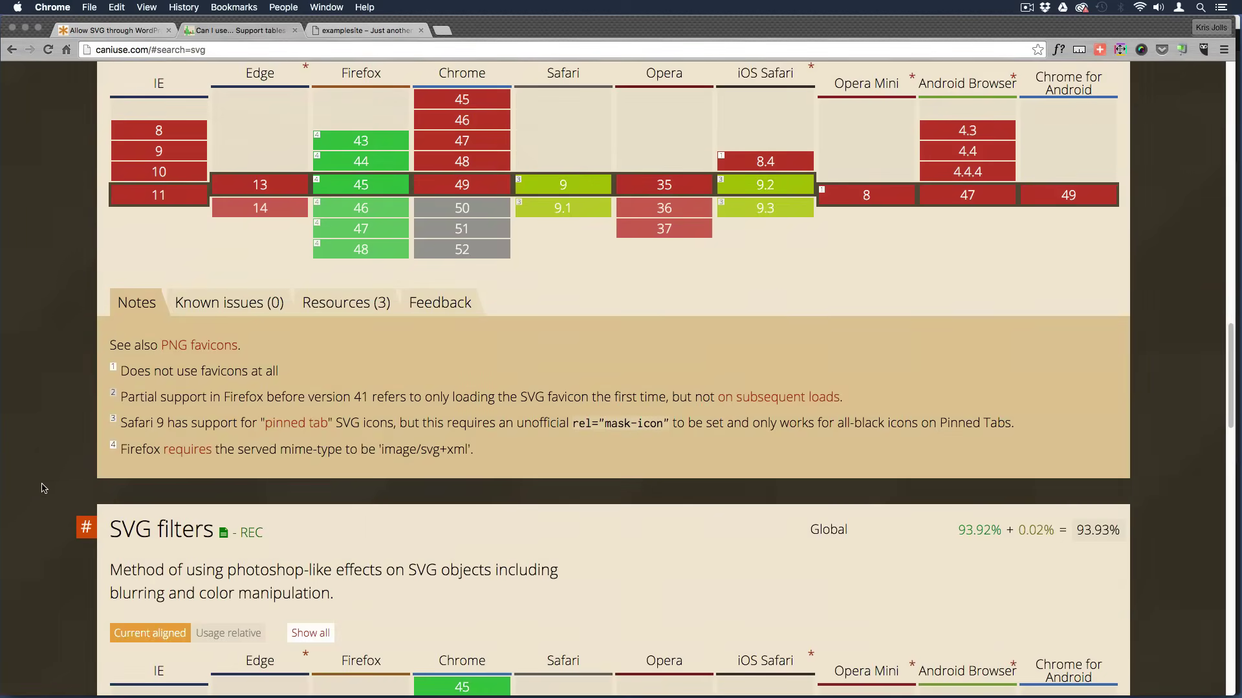
scroll(42, 488, down, 4)
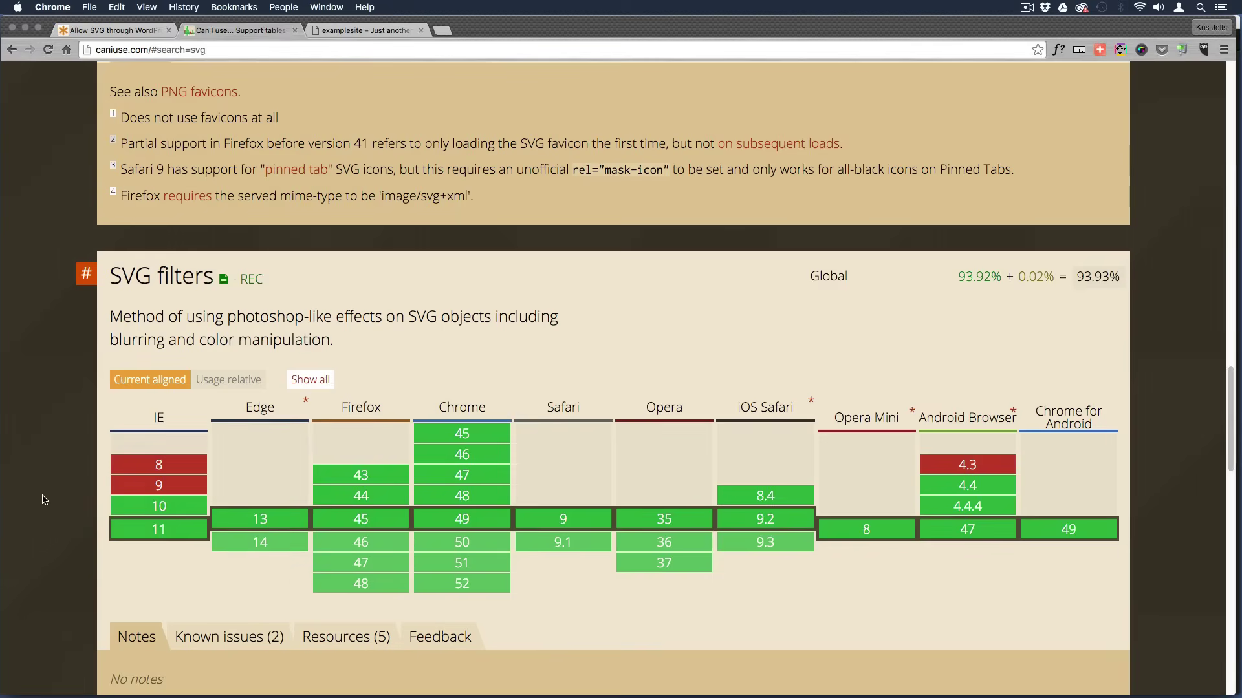
mouse_move(117, 465)
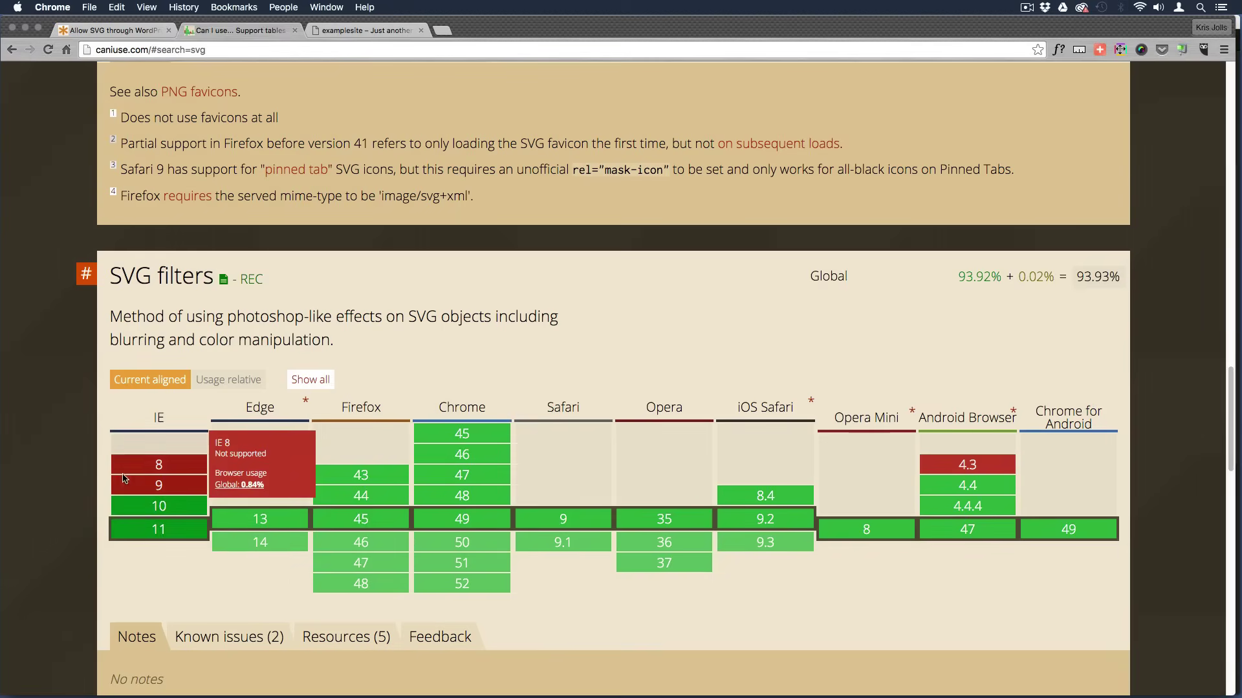
scroll(78, 481, down, 10)
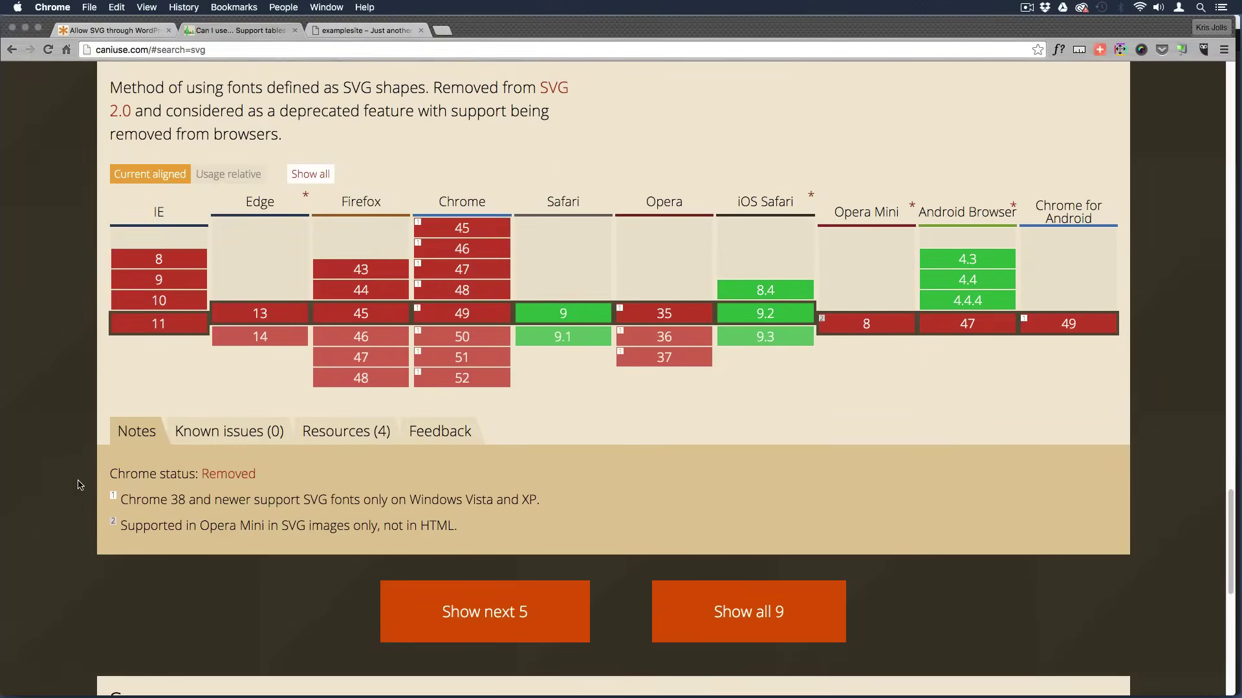
scroll(77, 485, up, 10)
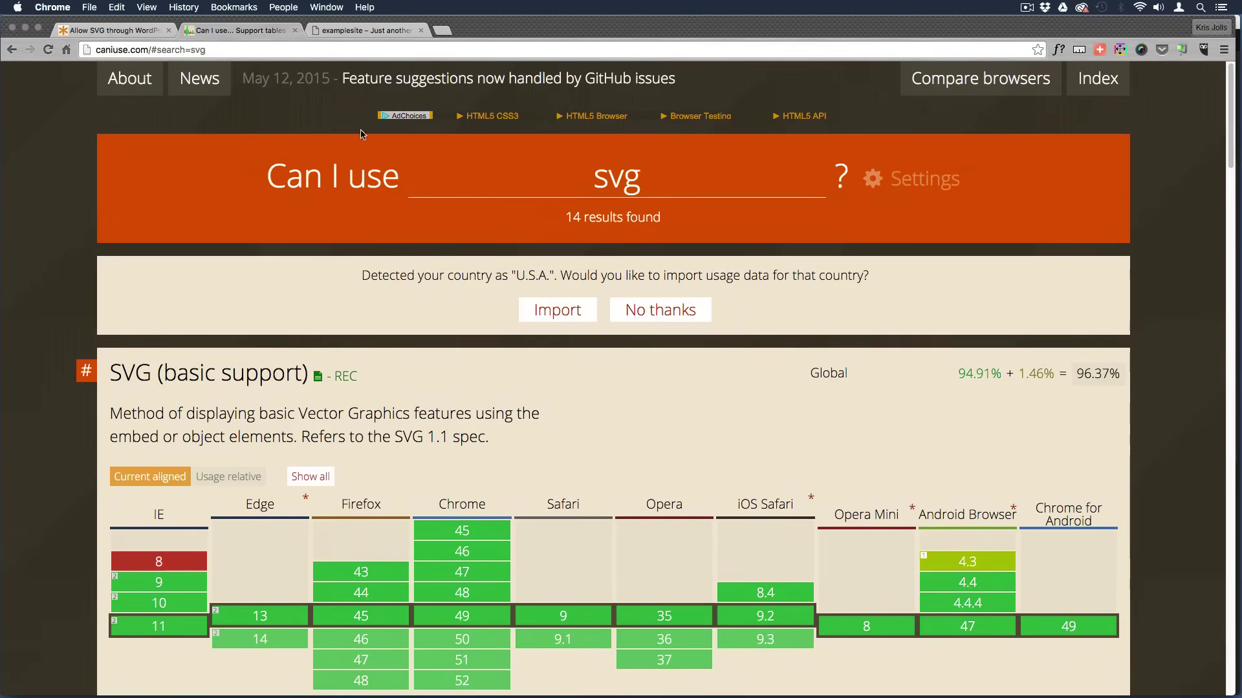
- Return to the example site's front page and open the Site Identity settings in its Customizer
click(151, 32)
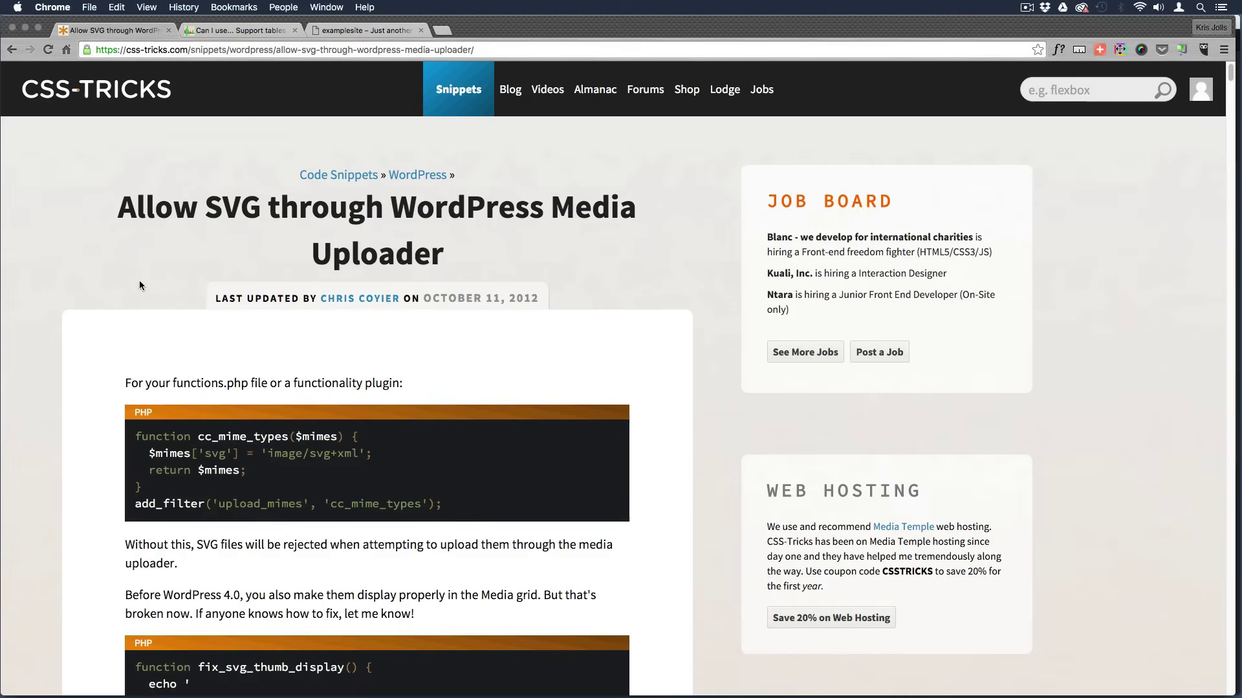
click(366, 30)
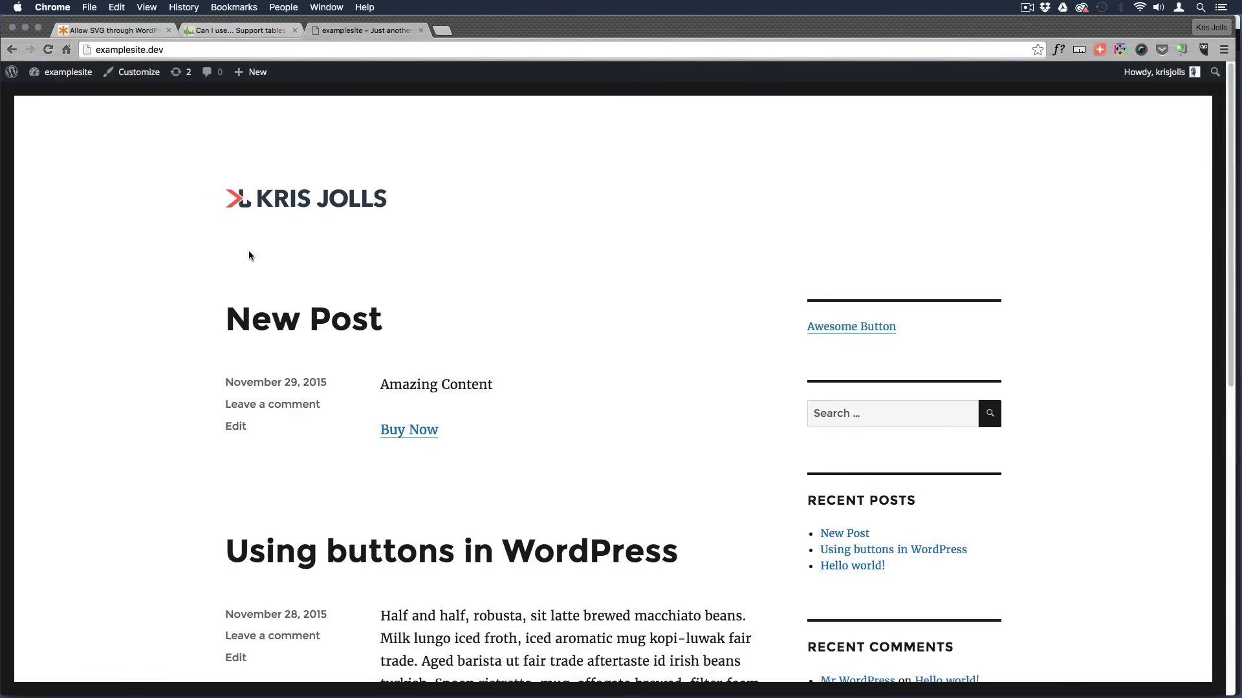
click(138, 72)
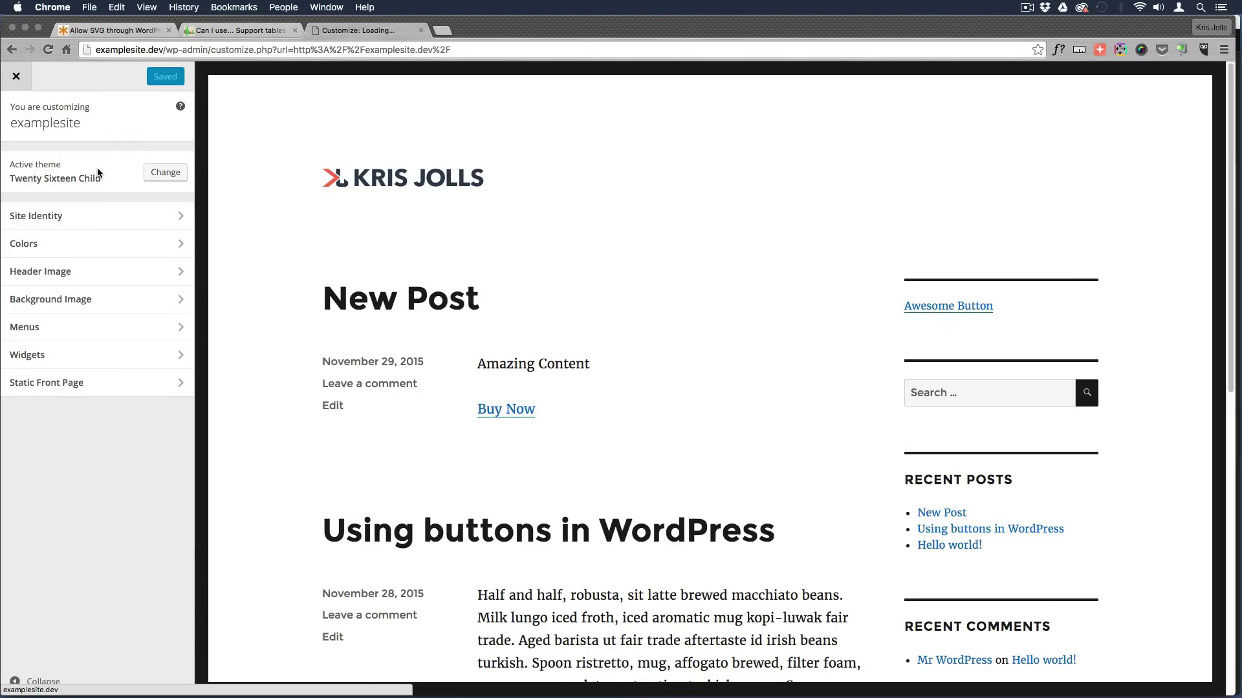
click(104, 216)
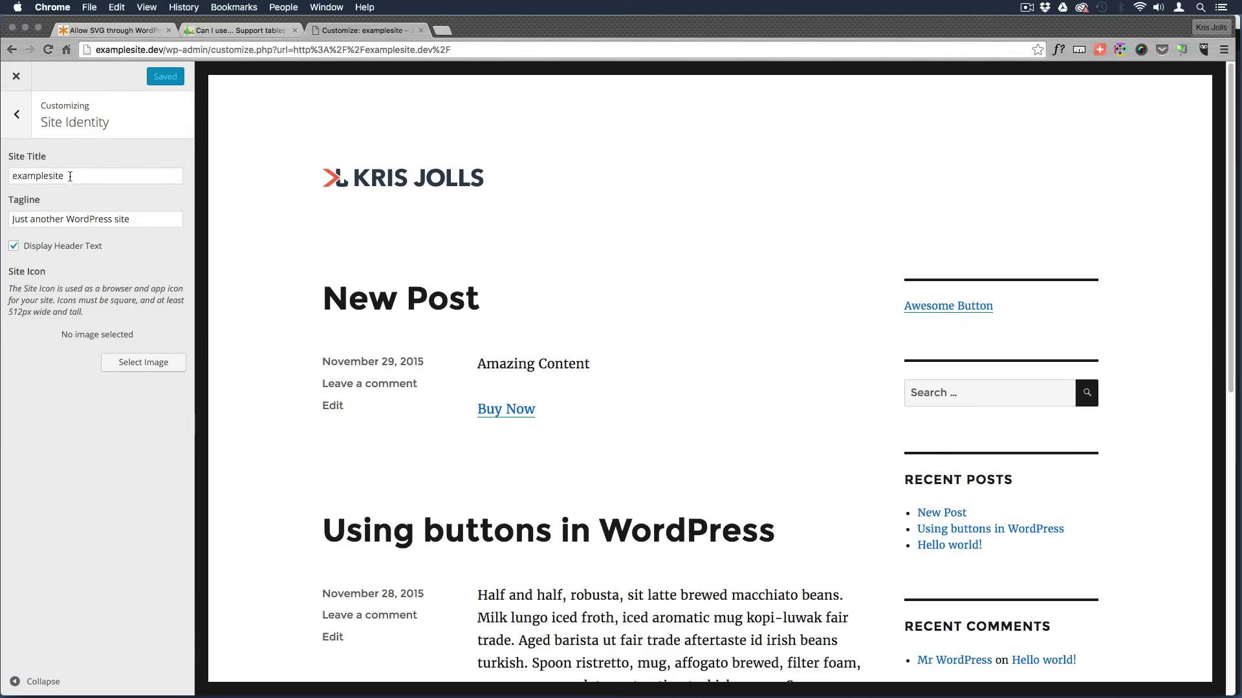